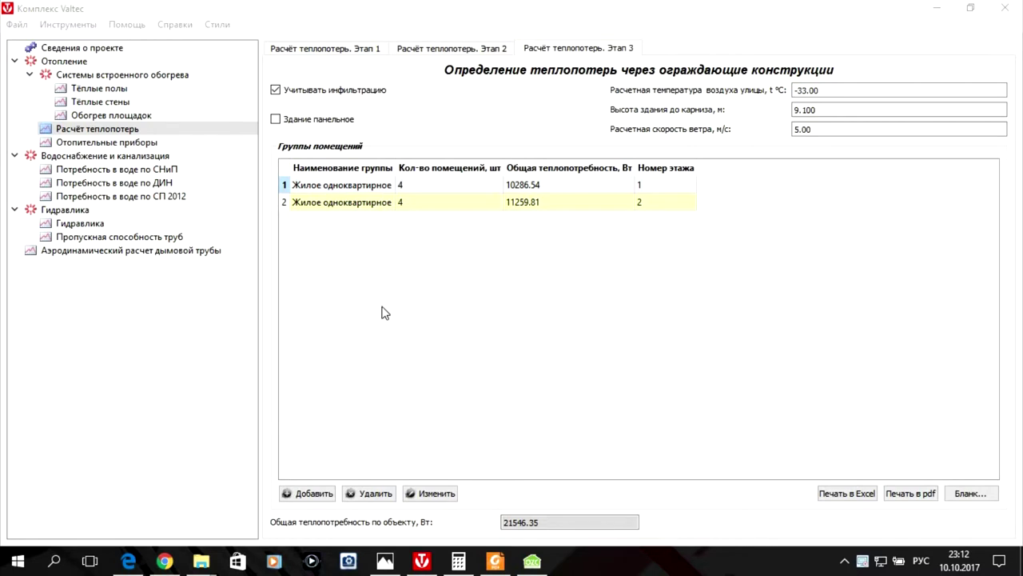
# - Check the room heat losses in Oventrop OZC, and open the first-floor room group for editing in Valtec
pyautogui.click(531, 560)
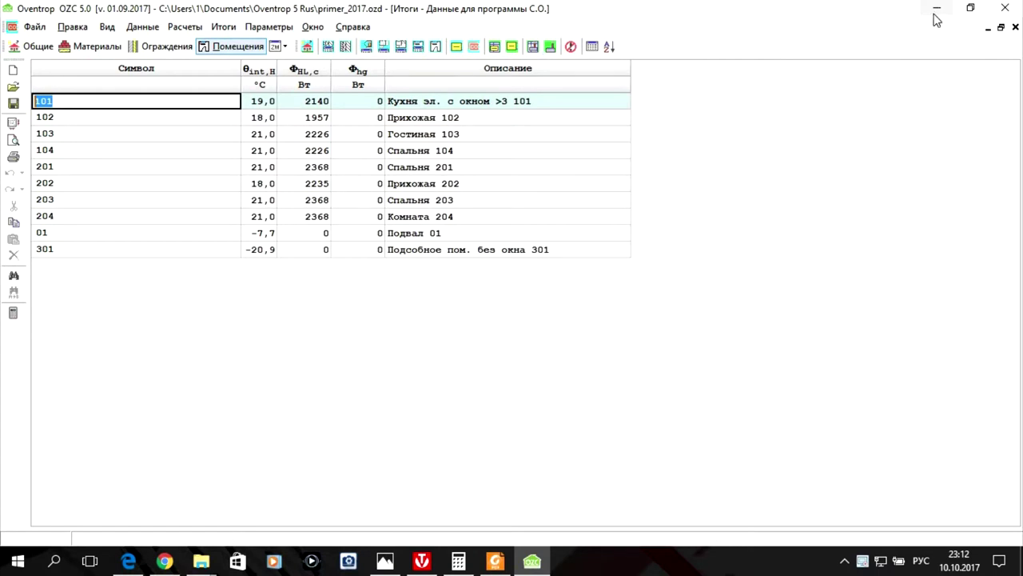
pyautogui.click(423, 561)
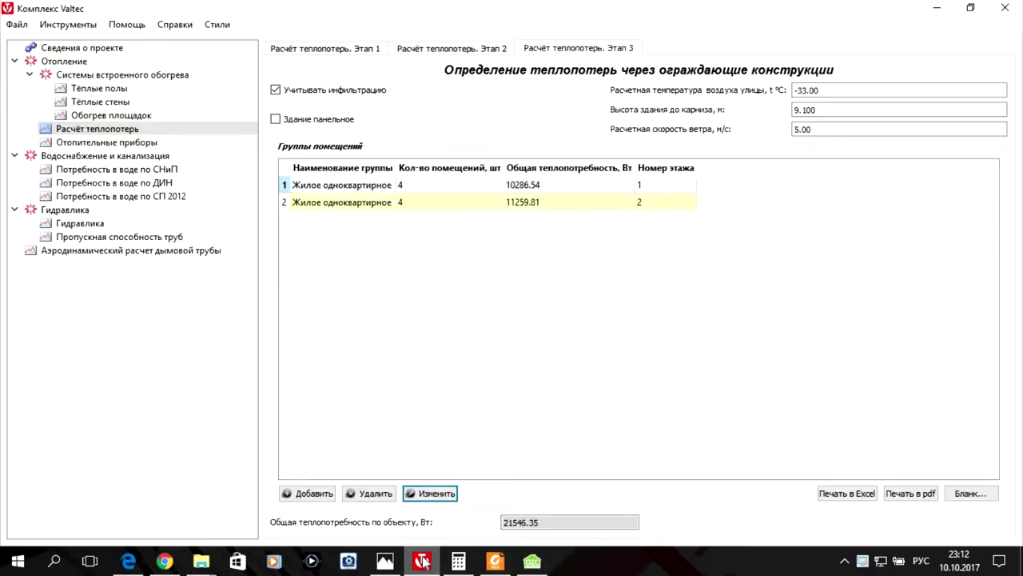
pyautogui.click(336, 187)
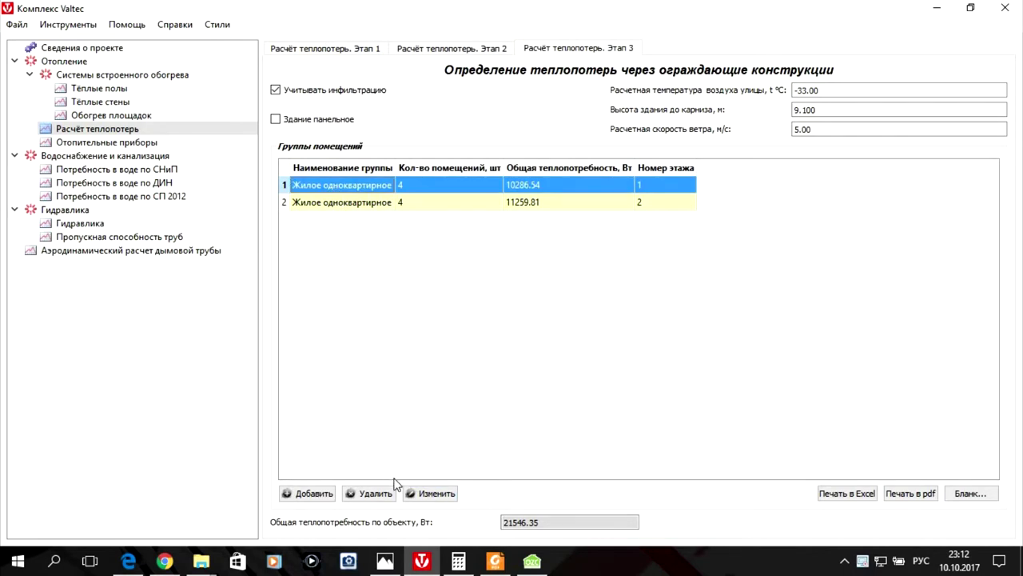
pyautogui.click(439, 496)
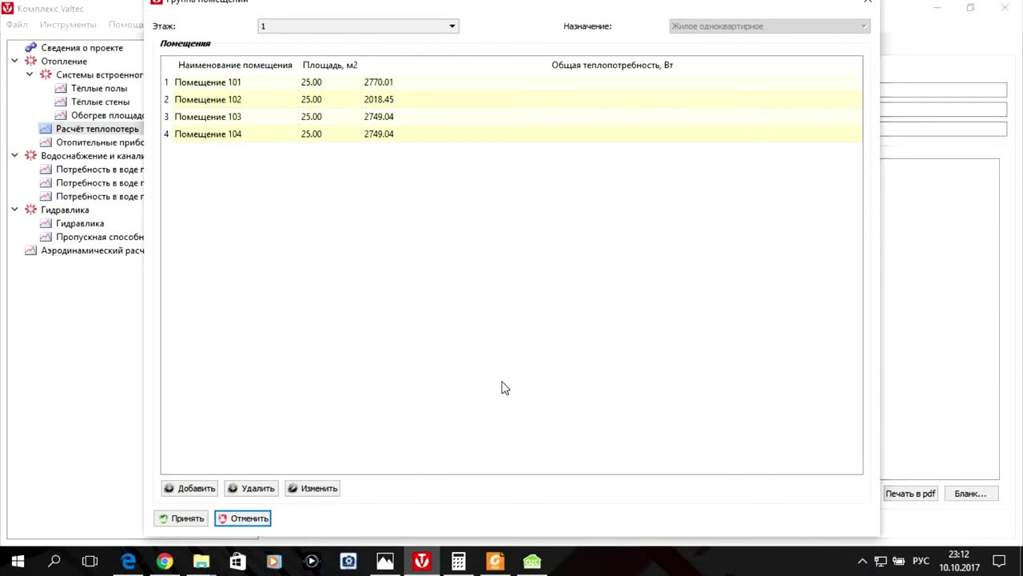
# - Compare the first-floor rooms' heat demand in Valtec with the room results in Oventrop OZC
pyautogui.click(533, 562)
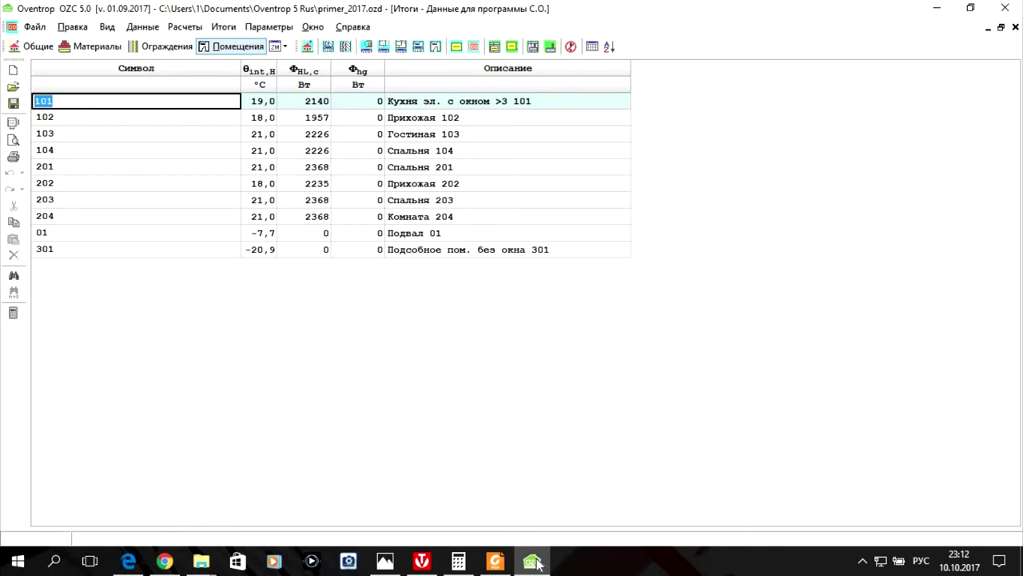
pyautogui.click(431, 566)
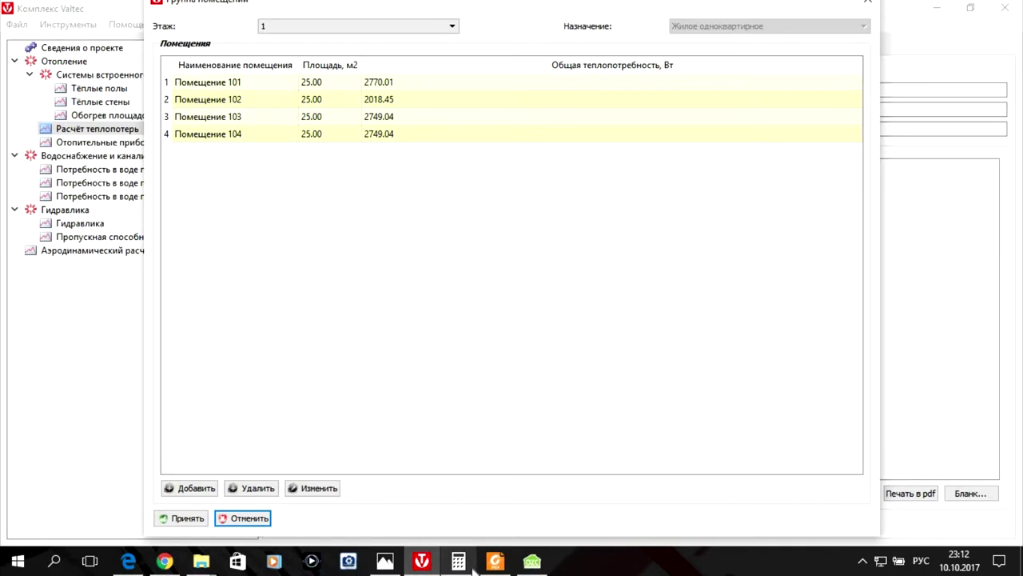
pyautogui.click(525, 565)
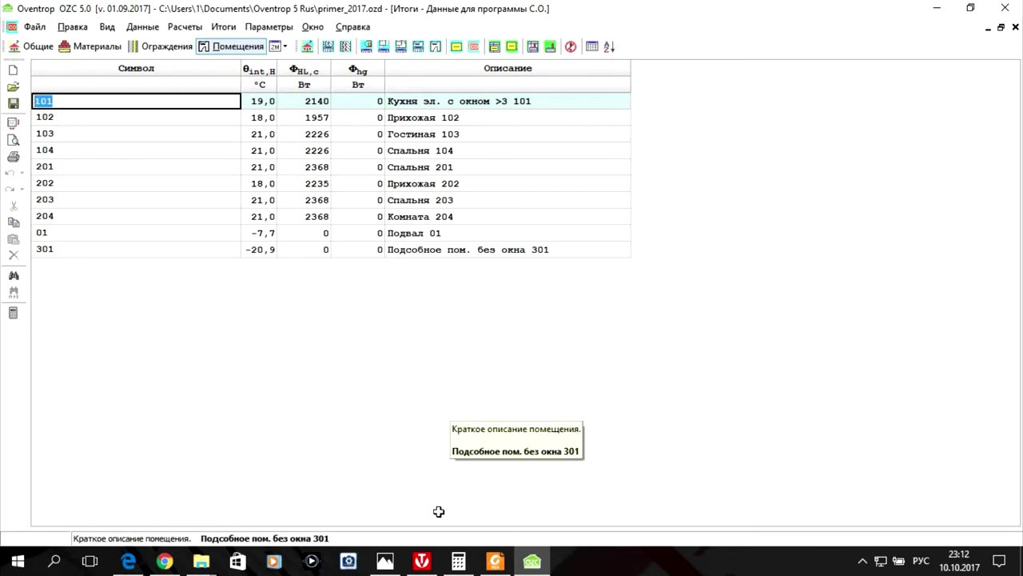
pyautogui.click(421, 561)
# - Open Помещение 101 of the first-floor group for editing
pyautogui.click(389, 83)
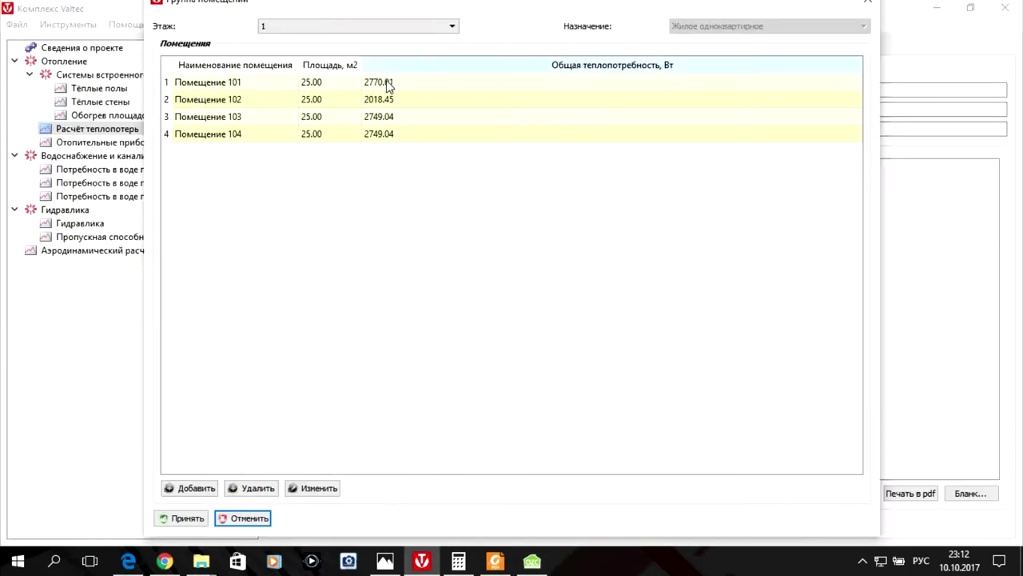
pyautogui.click(319, 489)
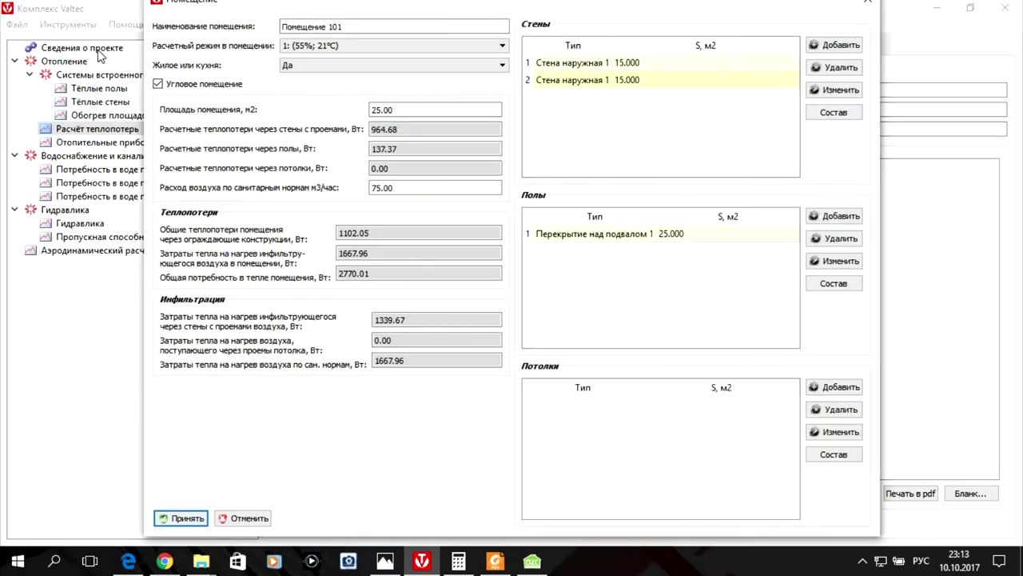
pyautogui.click(157, 84)
# - Read formulas 2.9 and 2.10 for infiltration losses and household heat gains in Foxit Reader, and recheck the Oventrop OZC room results
pyautogui.click(495, 561)
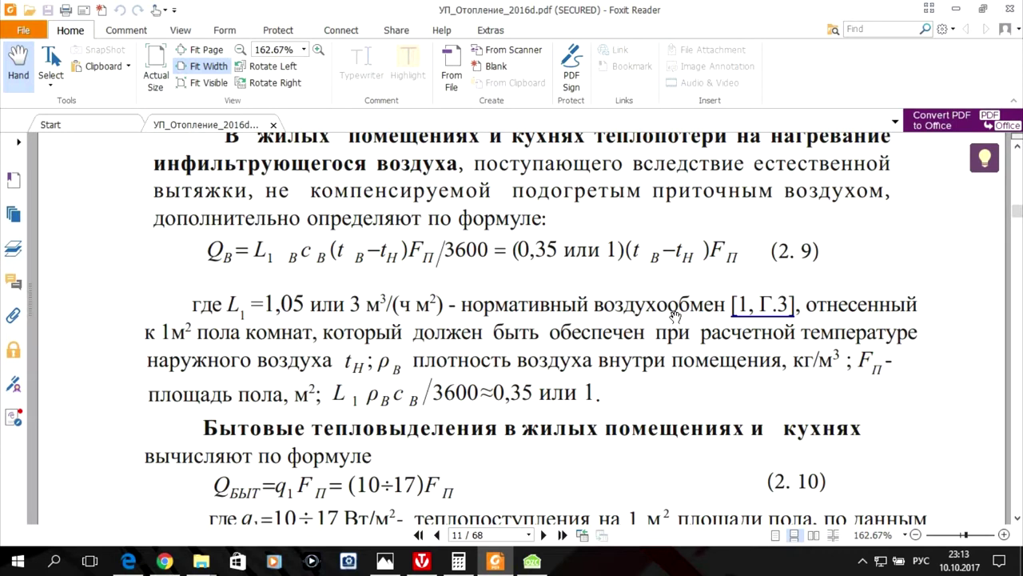
pyautogui.scroll(-2, 676, 316)
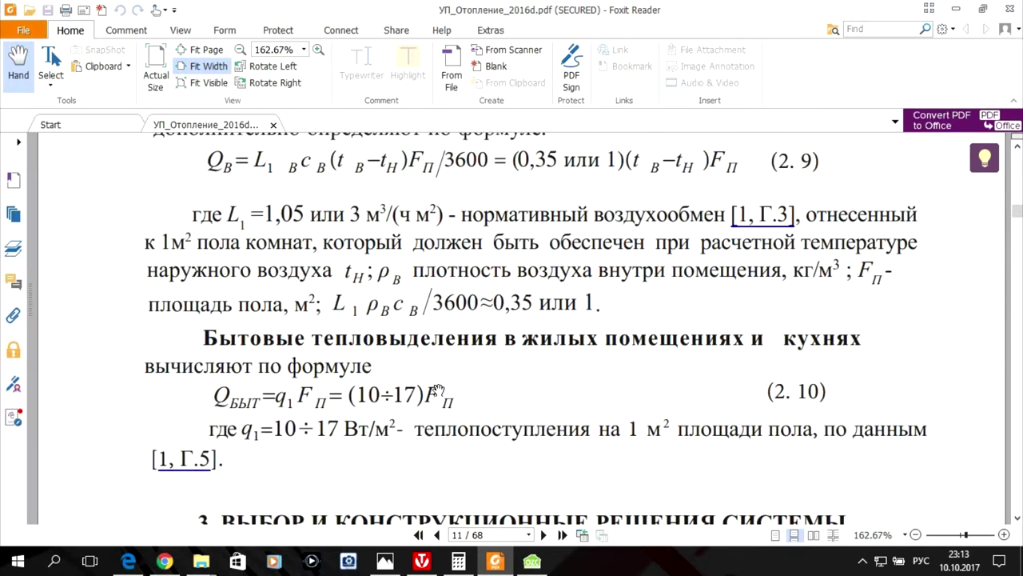
pyautogui.scroll(2, 398, 374)
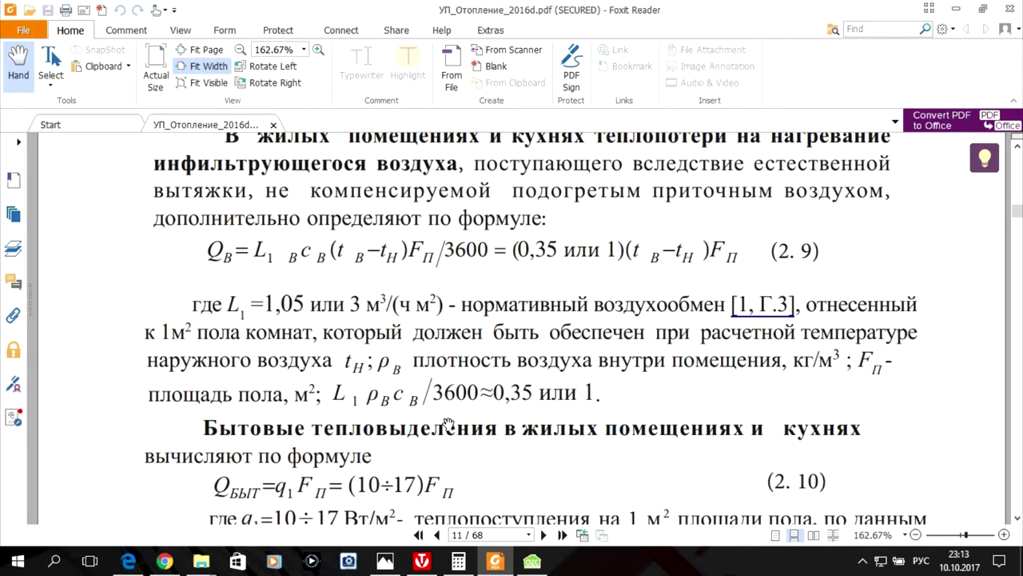
pyautogui.scroll(-2, 449, 421)
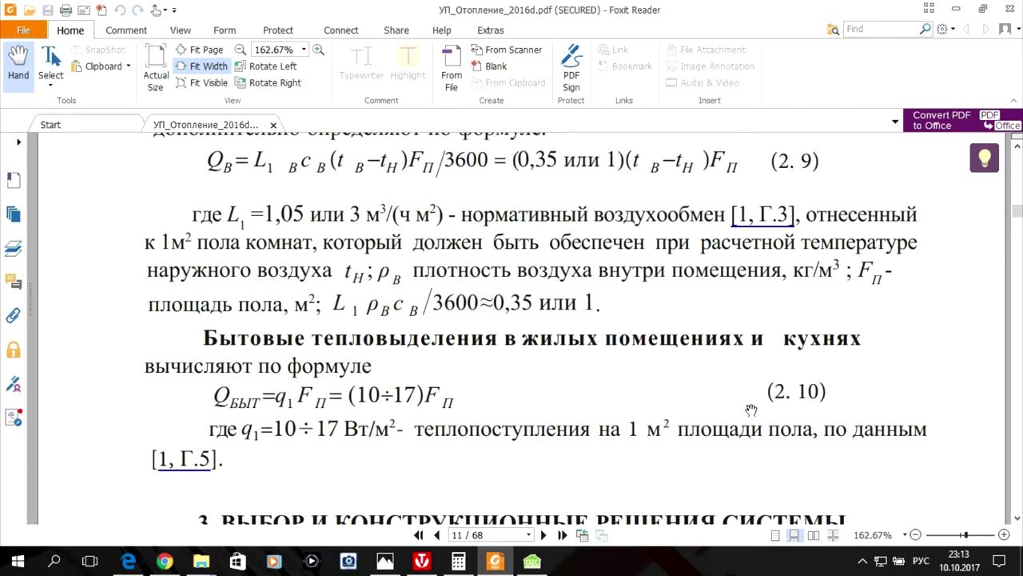
pyautogui.scroll(2, 434, 310)
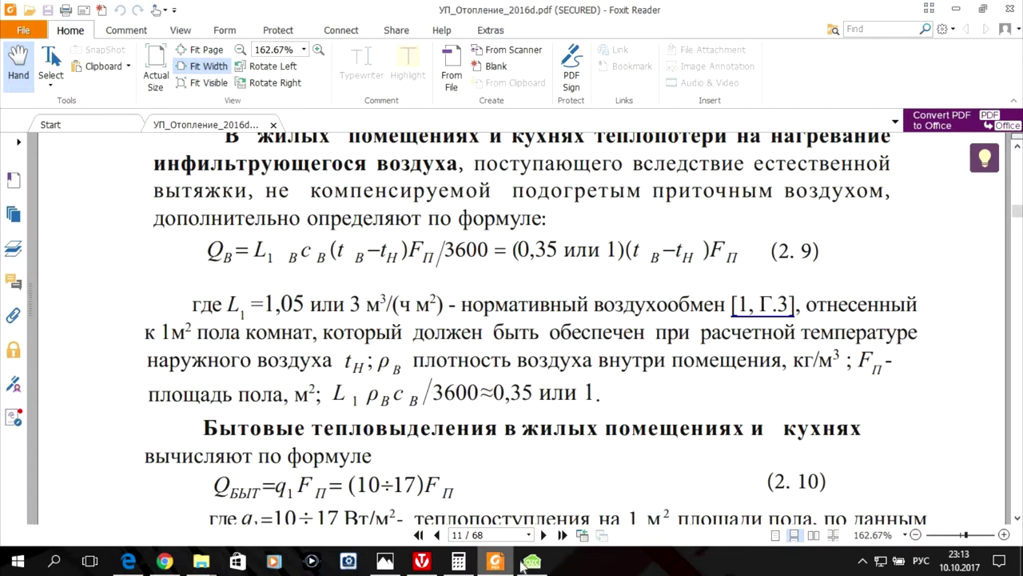
pyautogui.click(529, 562)
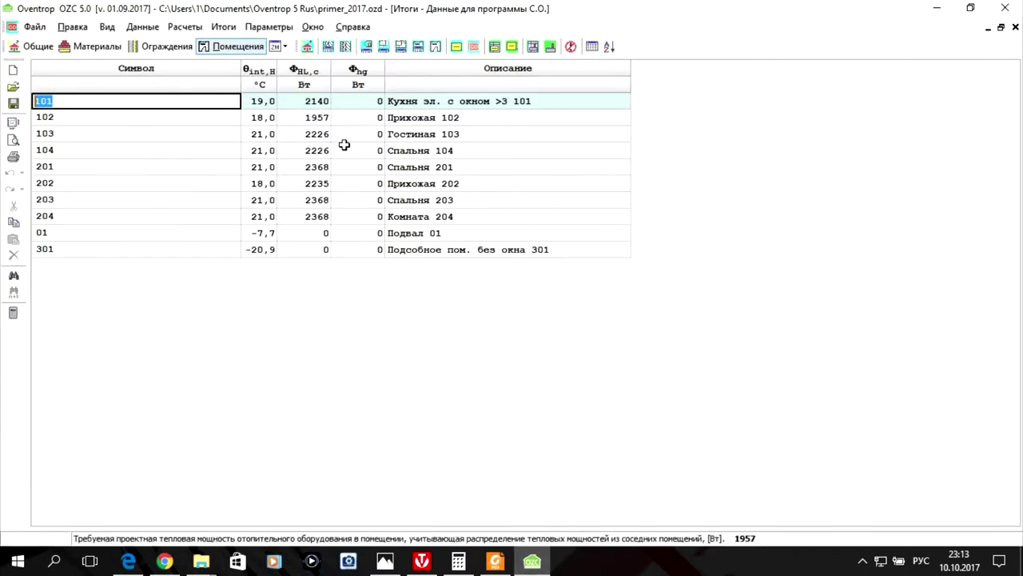
# - Back in Valtec, set "Жилое или кухня" to "Нет" for Помещение 101 and accept the room
pyautogui.click(427, 562)
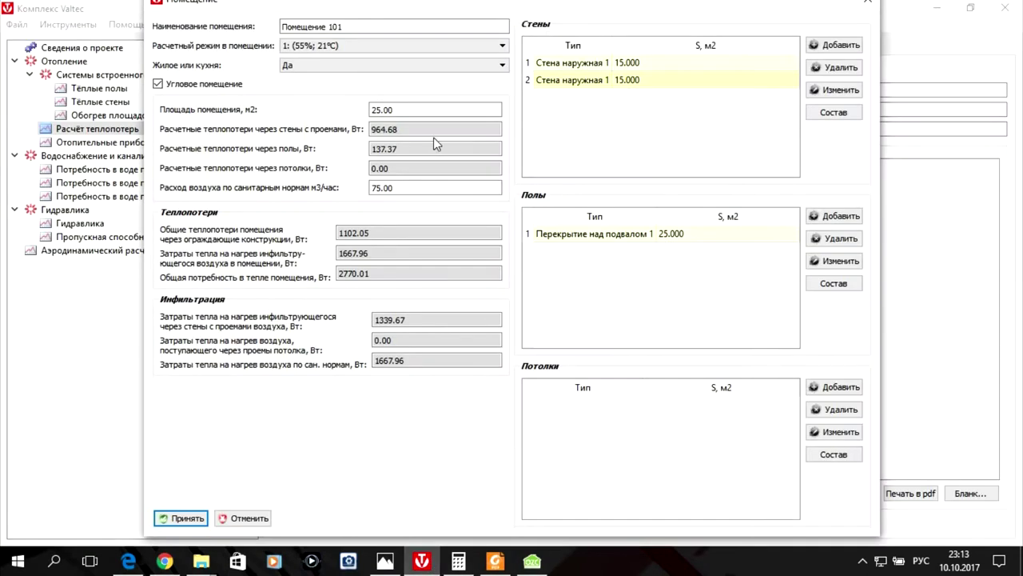
pyautogui.click(389, 68)
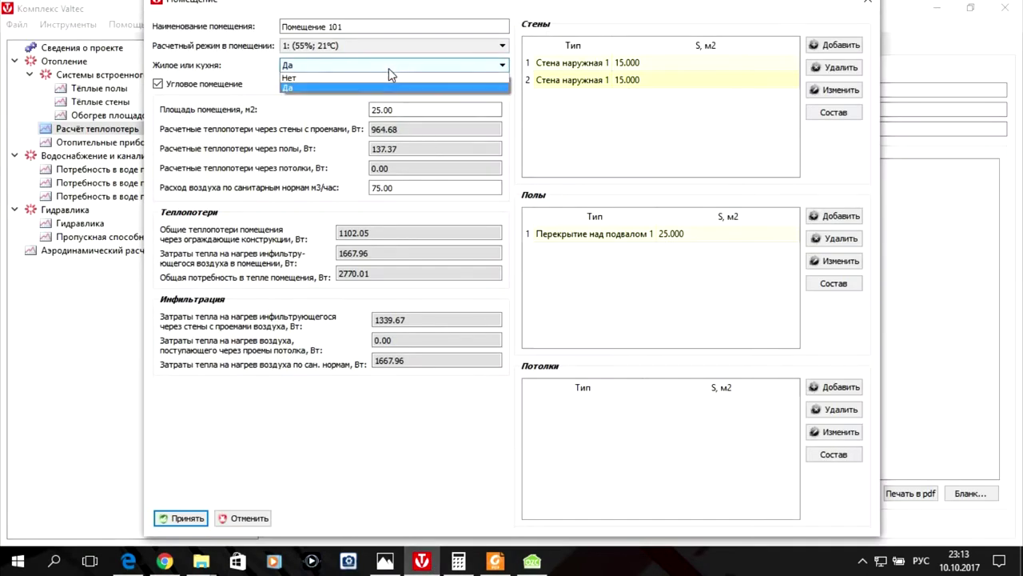
pyautogui.click(385, 85)
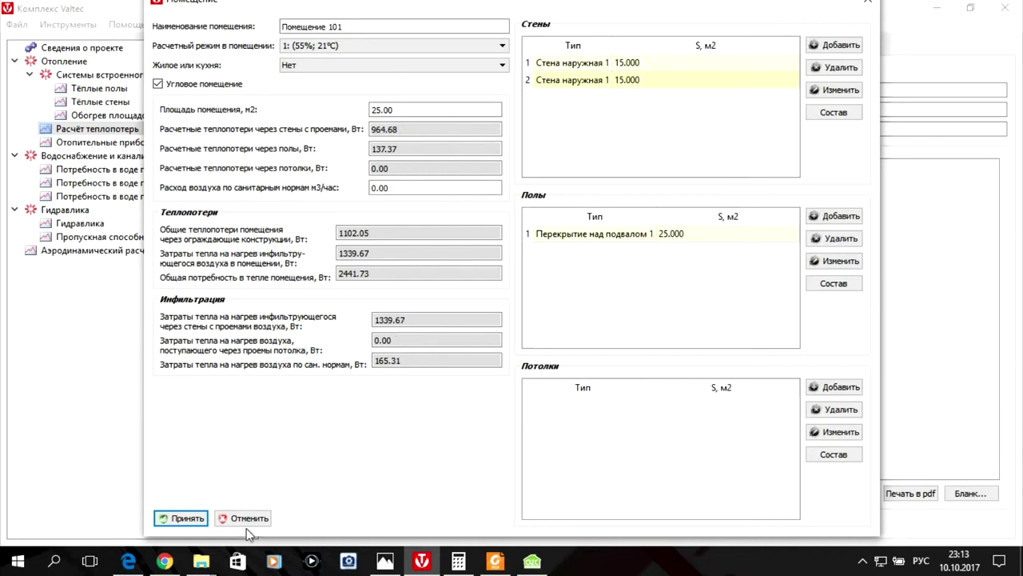
pyautogui.click(184, 518)
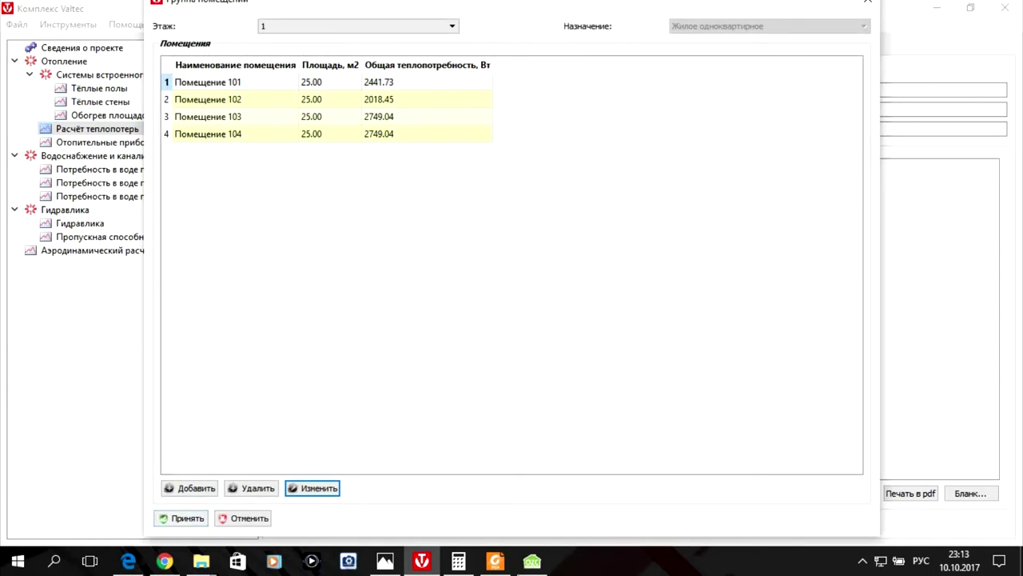
# - Check the room results in Oventrop OZC and the house floor plan image, and return to Valtec
pyautogui.click(533, 562)
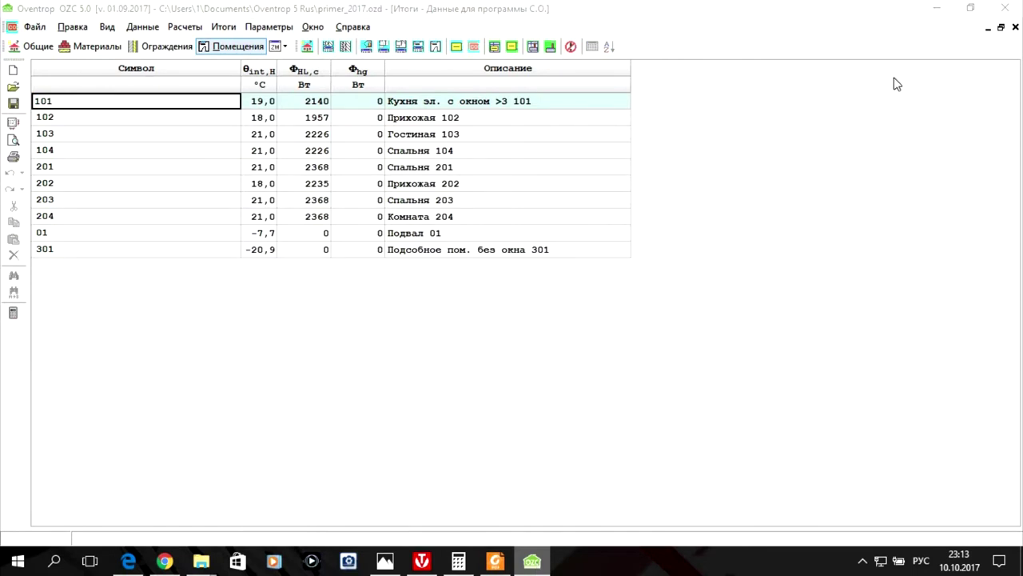
pyautogui.click(936, 12)
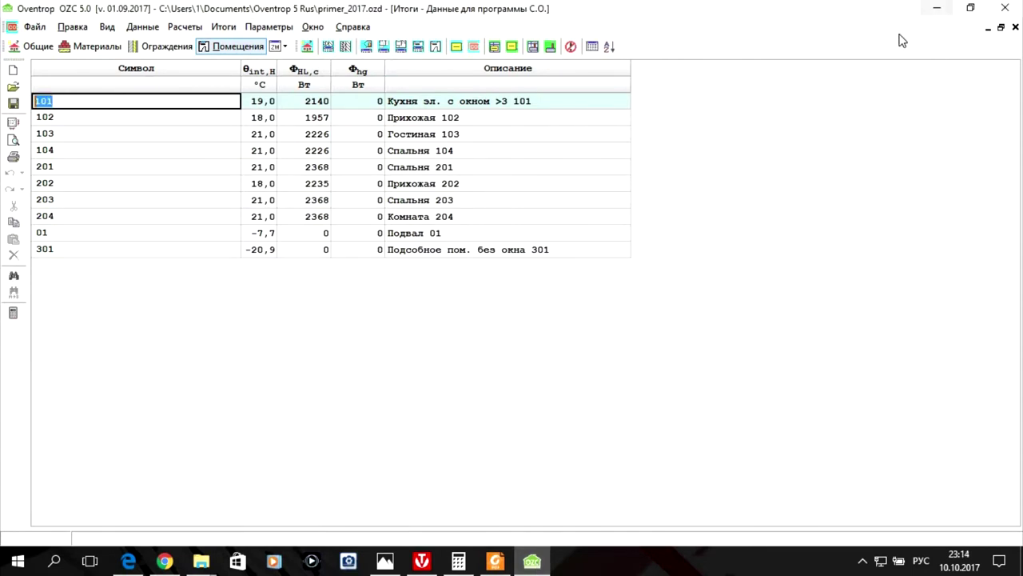
pyautogui.click(391, 565)
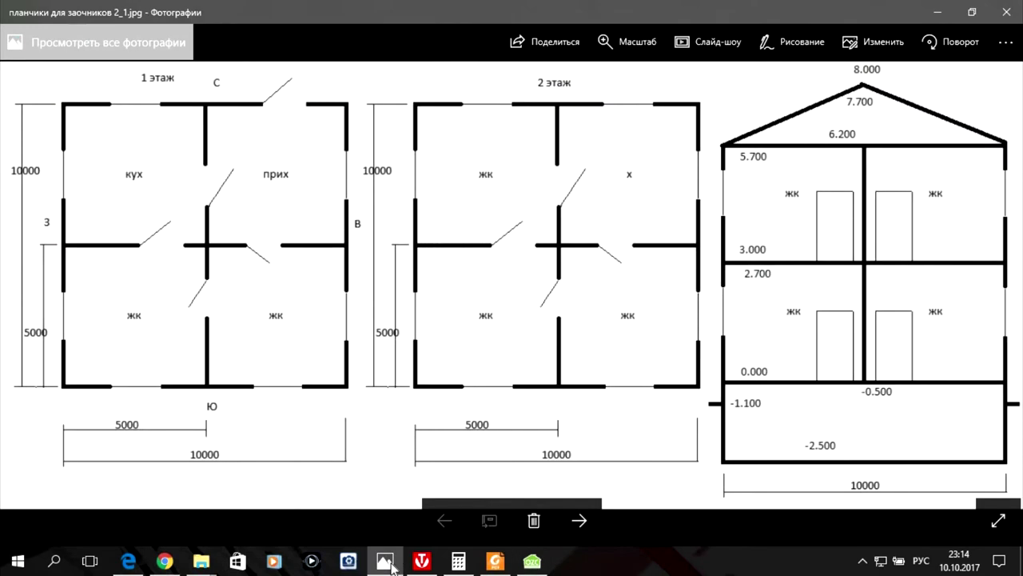
pyautogui.click(397, 567)
pyautogui.click(420, 564)
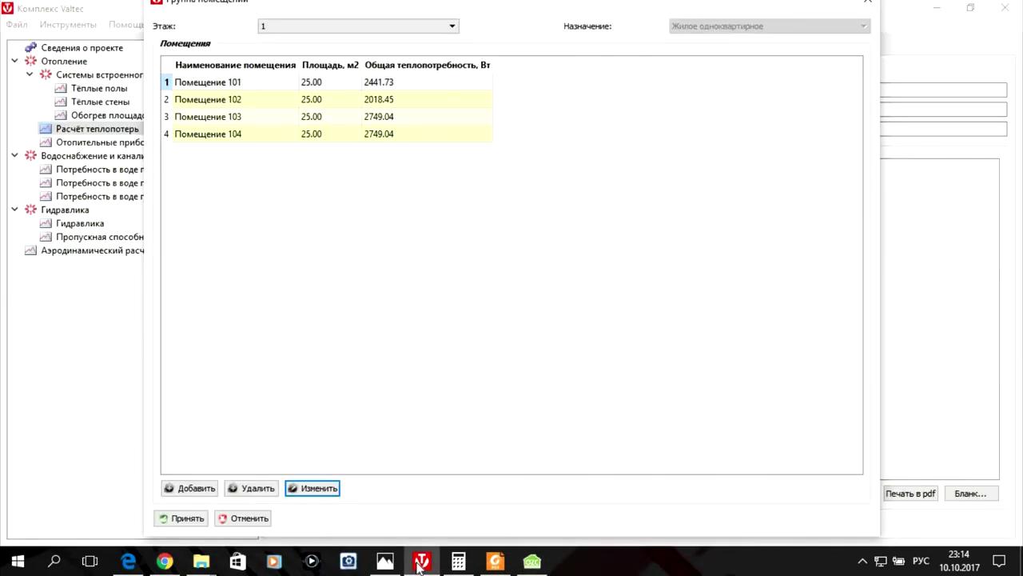
# - Reopen Помещение 101 to review its heat loss and infiltration values, and close it
pyautogui.click(408, 88)
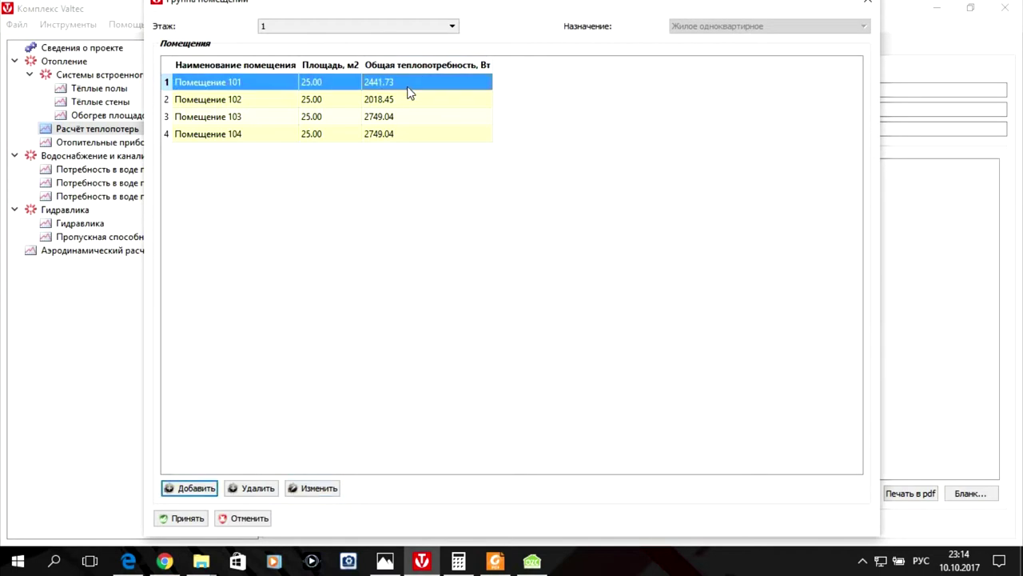
pyautogui.click(318, 487)
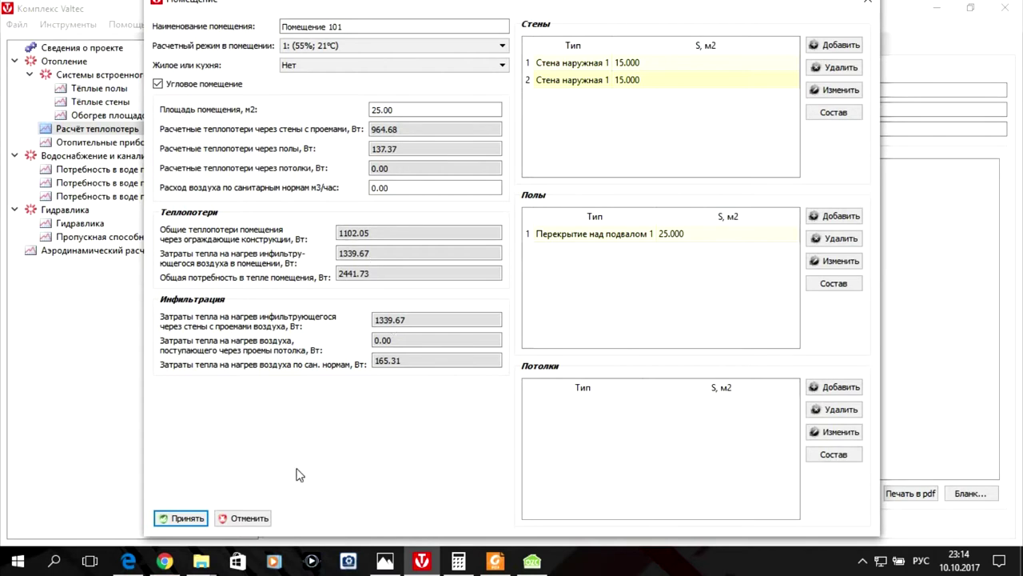
pyautogui.click(186, 519)
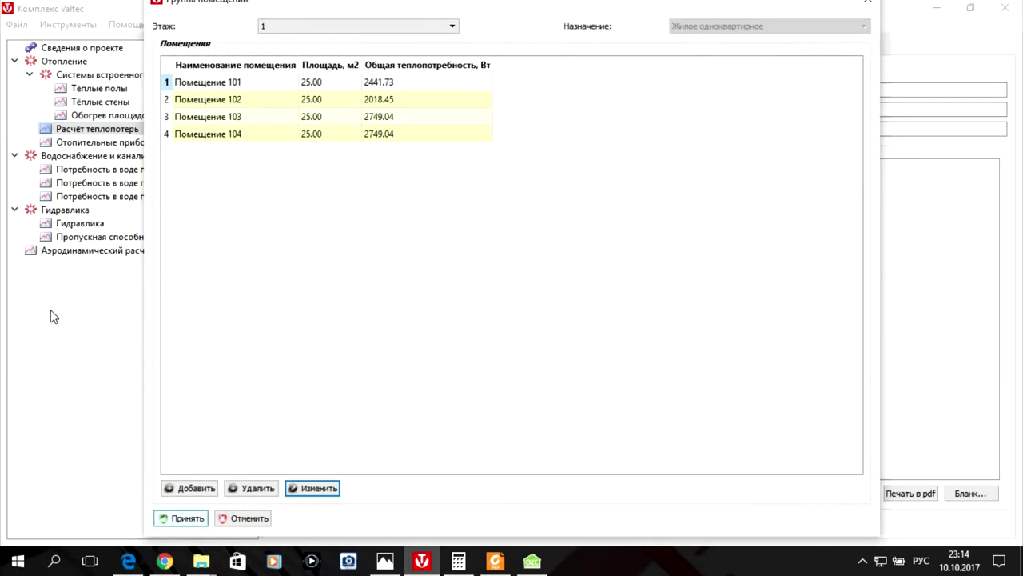
# - Set "Жилое или кухня" to "Нет" for Помещение 103, and accept the room and the first-floor group
pyautogui.click(380, 99)
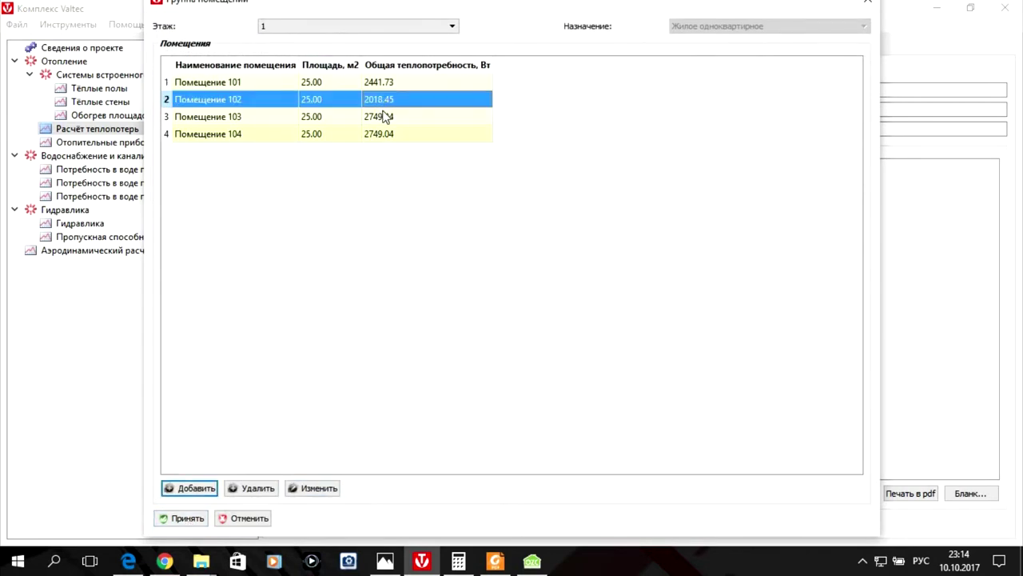
pyautogui.click(384, 117)
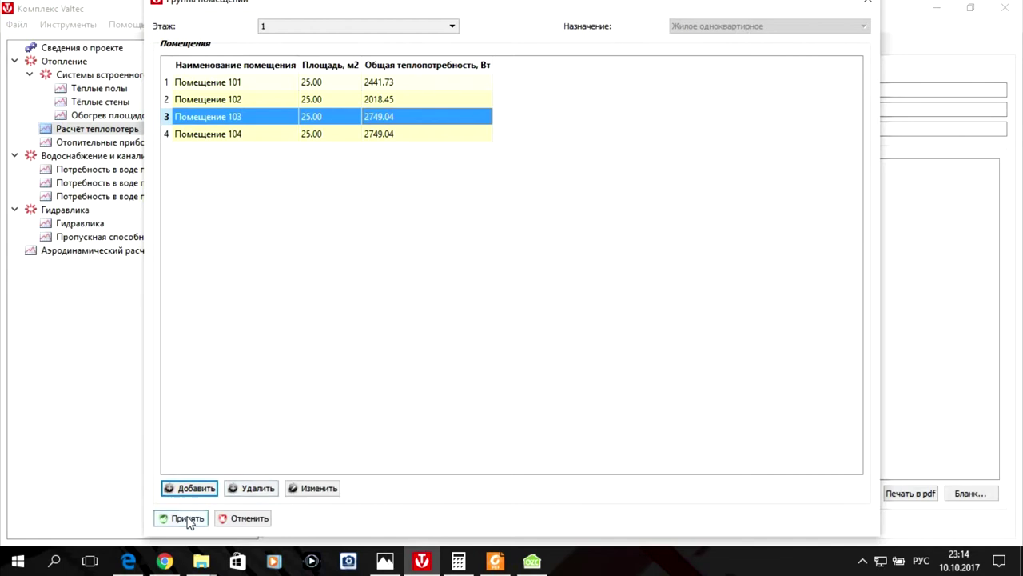
pyautogui.click(328, 489)
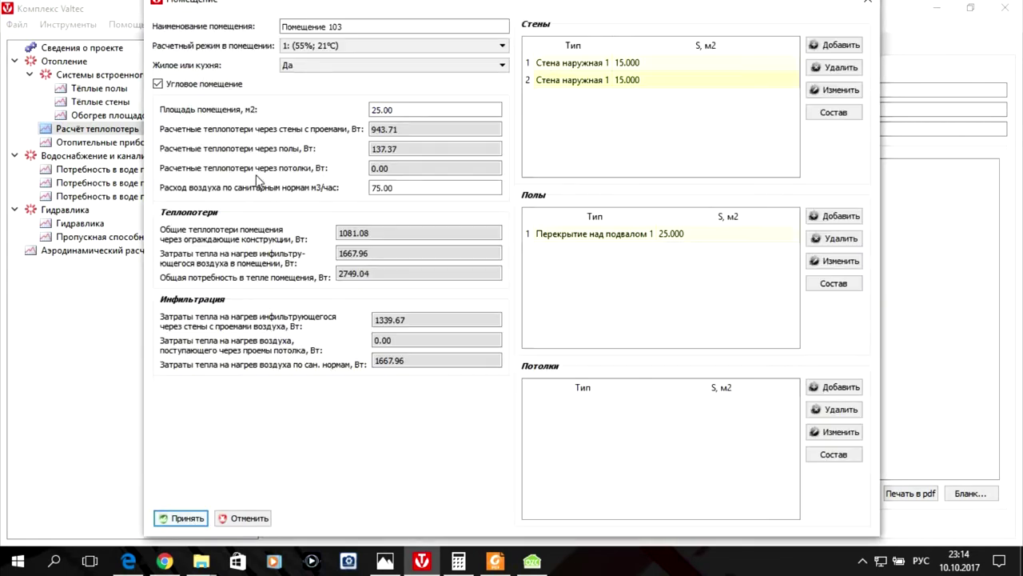
pyautogui.click(424, 61)
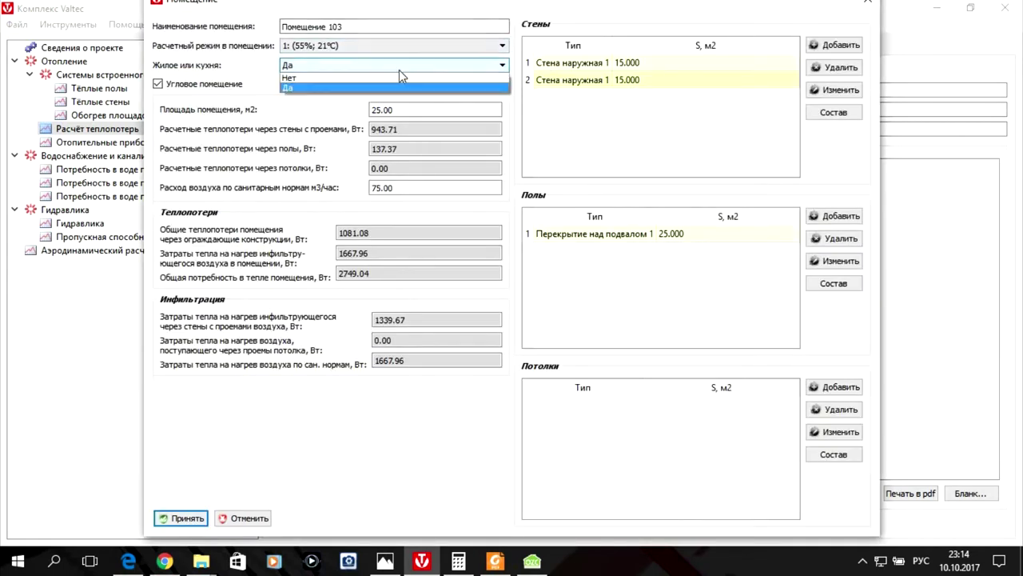
pyautogui.click(292, 77)
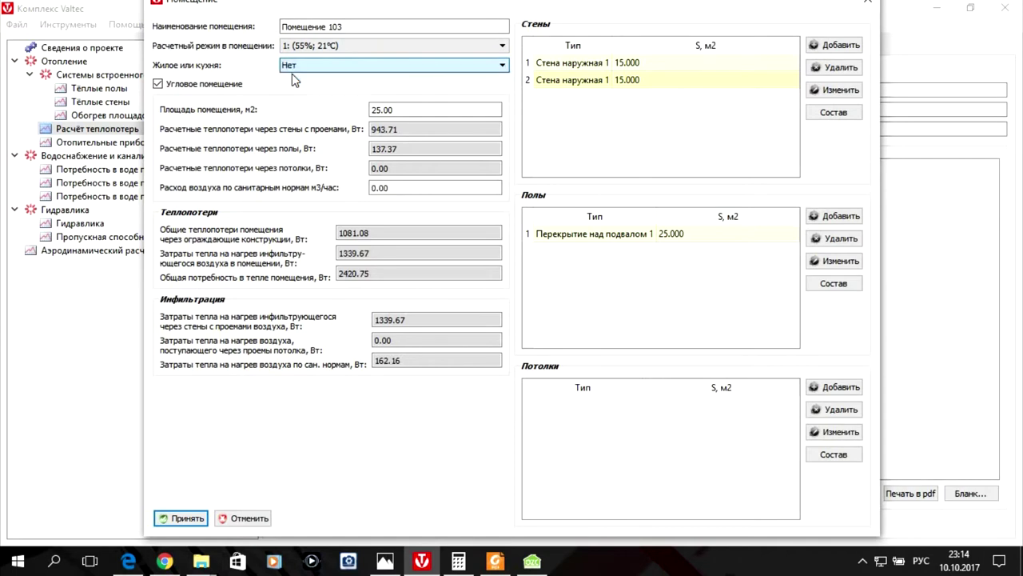
pyautogui.click(177, 518)
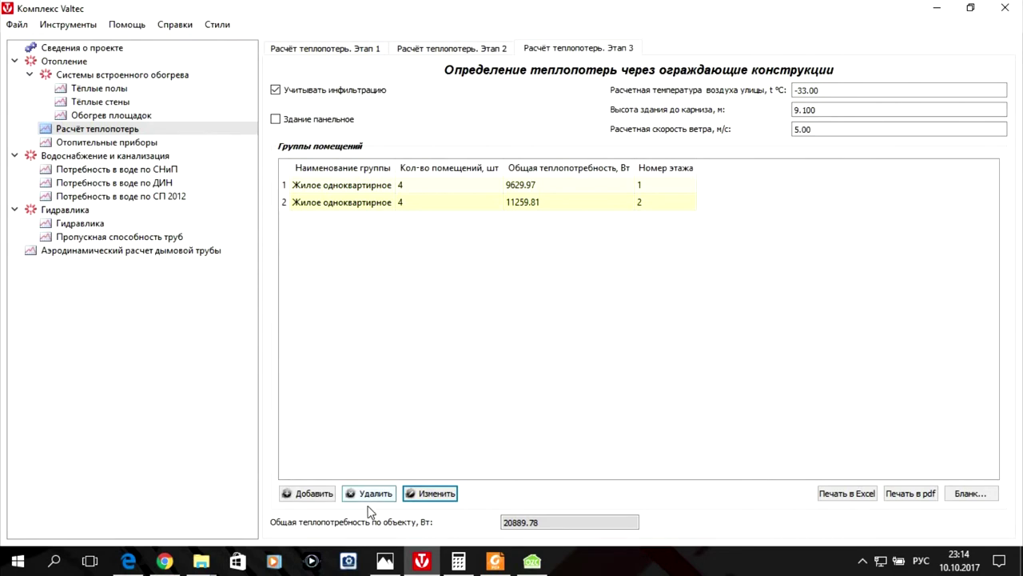
# - Open the first-floor group, set "Жилое или кухня" to "Нет" for Помещение 104, and accept the room
pyautogui.click(422, 187)
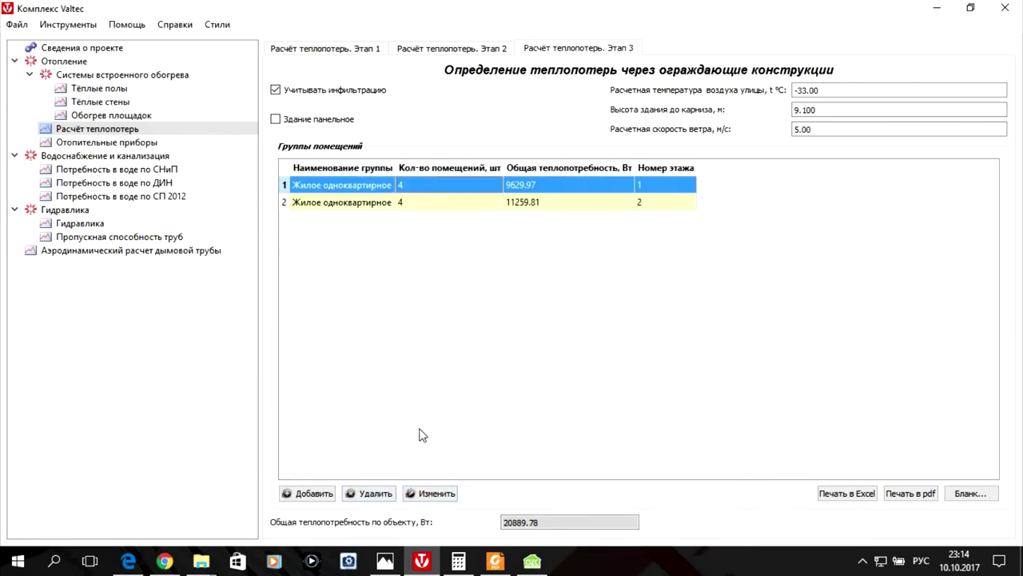
pyautogui.click(420, 493)
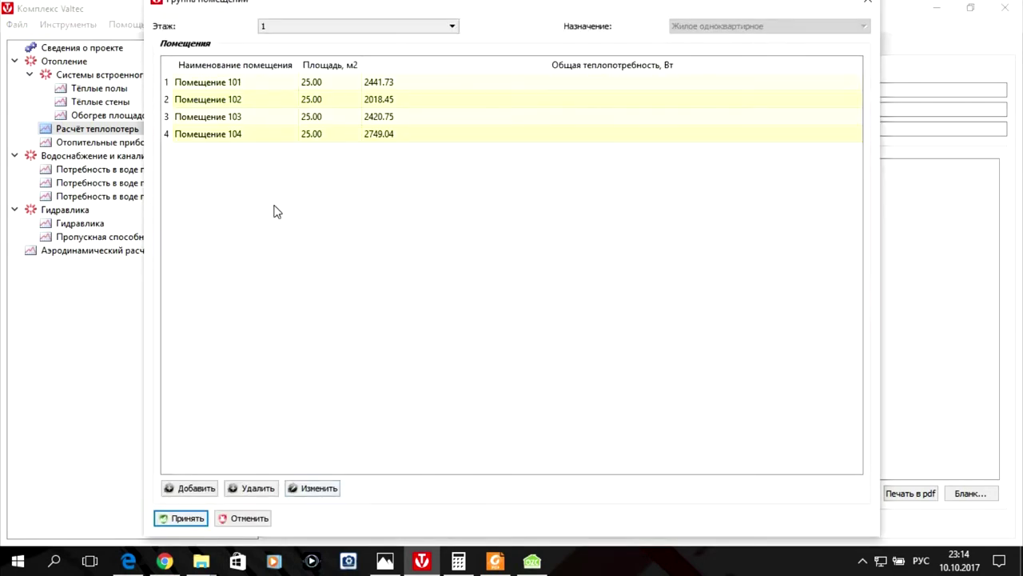
pyautogui.click(272, 133)
pyautogui.click(313, 489)
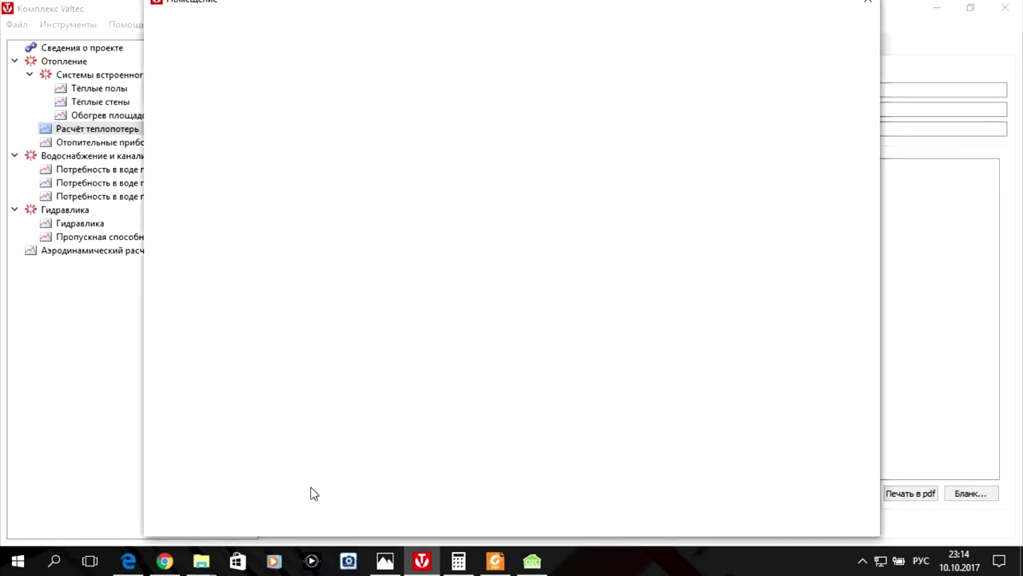
pyautogui.click(288, 67)
pyautogui.click(288, 80)
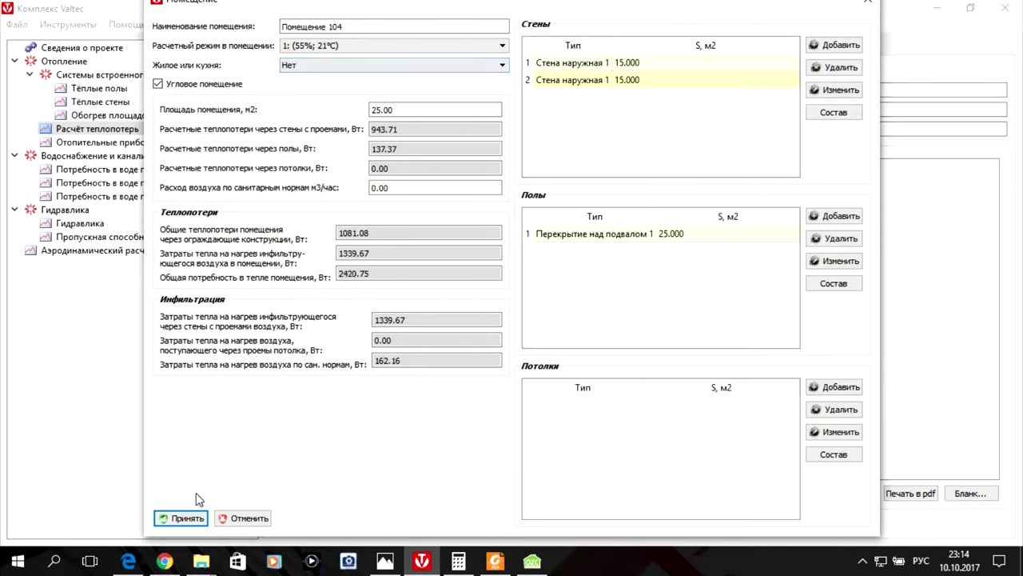
pyautogui.click(181, 518)
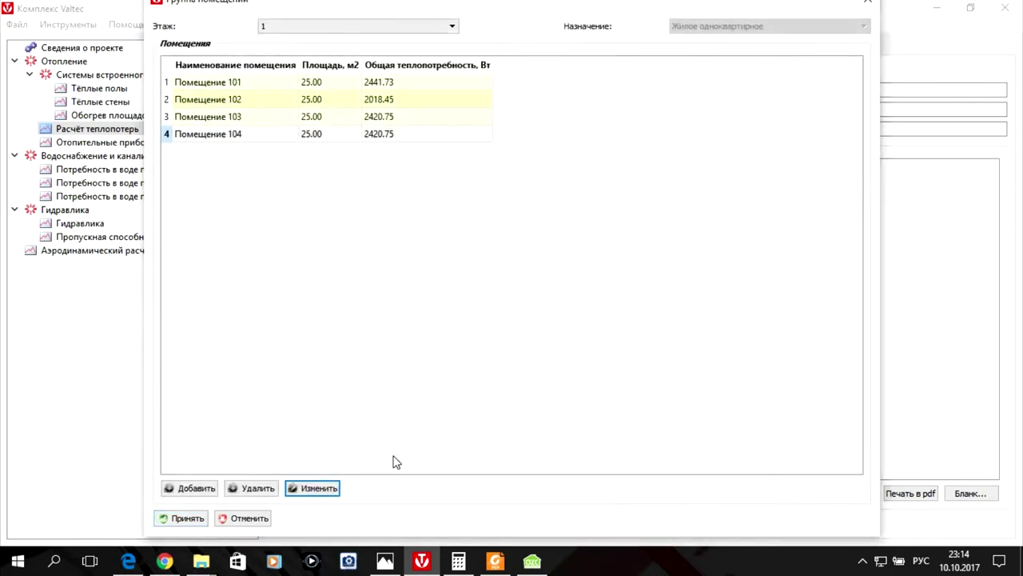
# - Check the first-floor room heat losses in Oventrop OZC, return to Valtec, and accept the first-floor group
pyautogui.click(529, 562)
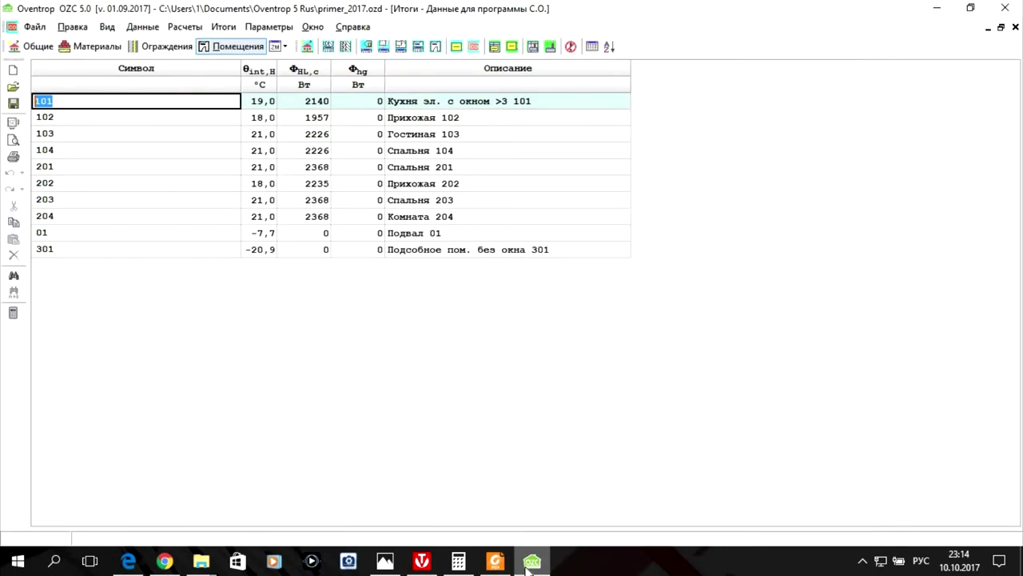
pyautogui.click(528, 563)
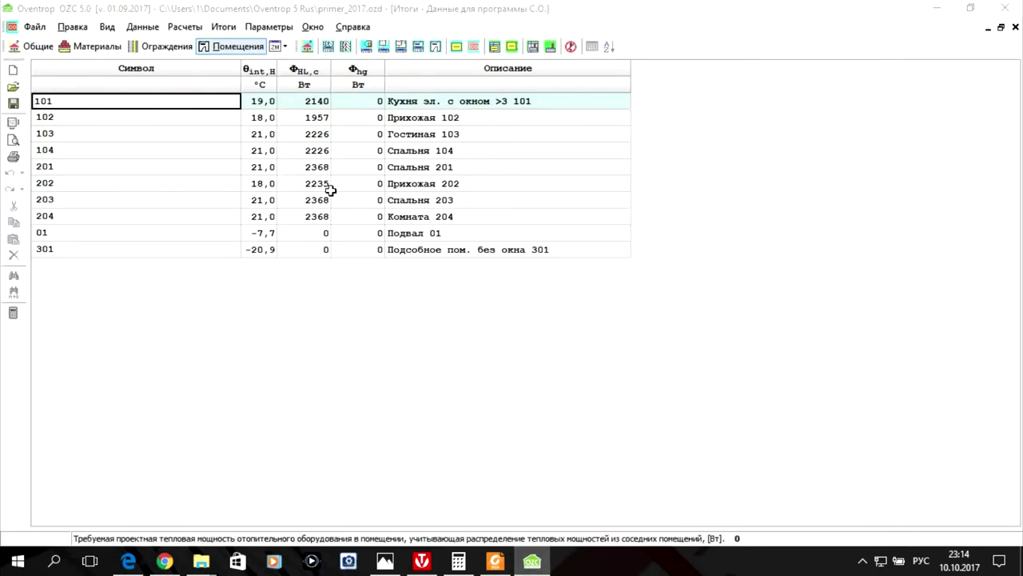
pyautogui.click(937, 21)
pyautogui.click(424, 564)
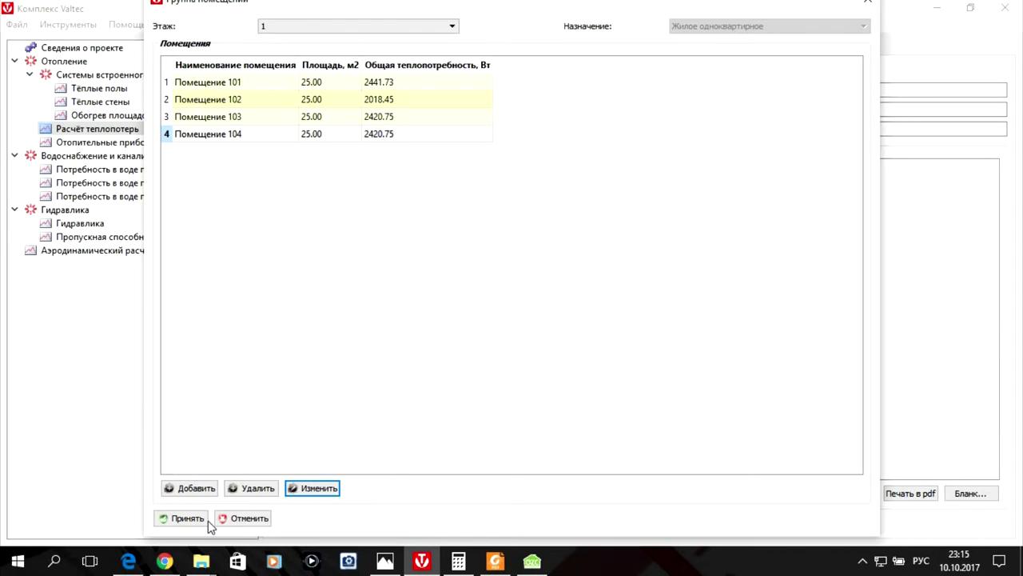
pyautogui.click(177, 521)
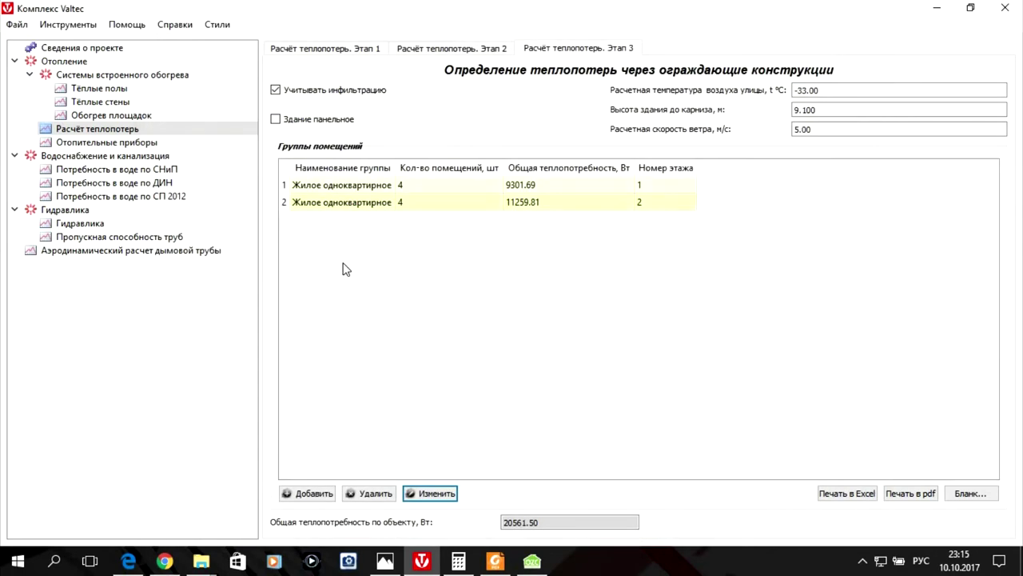
# - Open the second-floor group and compare its rooms with rooms 201–204 in Oventrop OZC, returning to Valtec
pyautogui.click(381, 204)
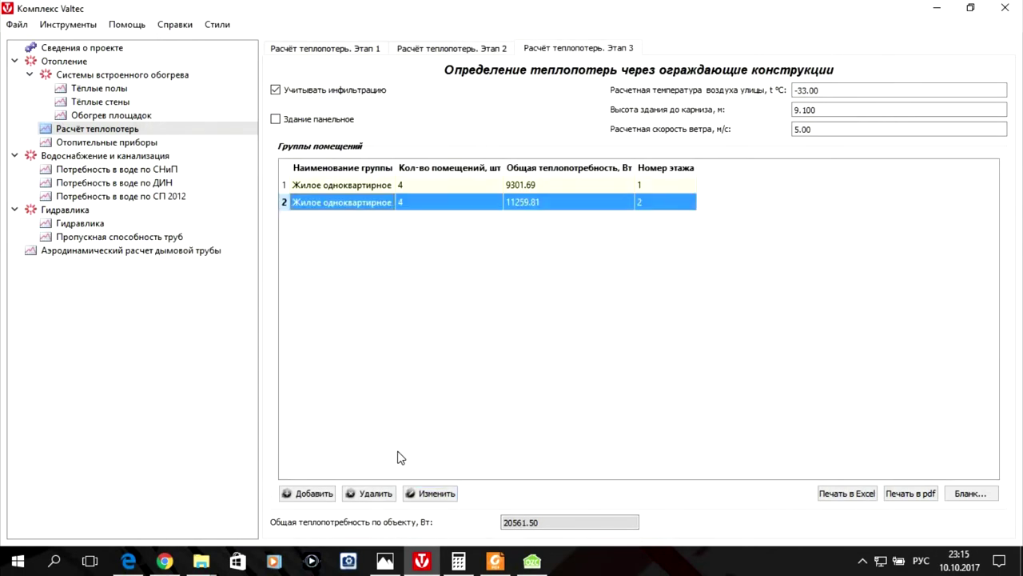
pyautogui.click(436, 494)
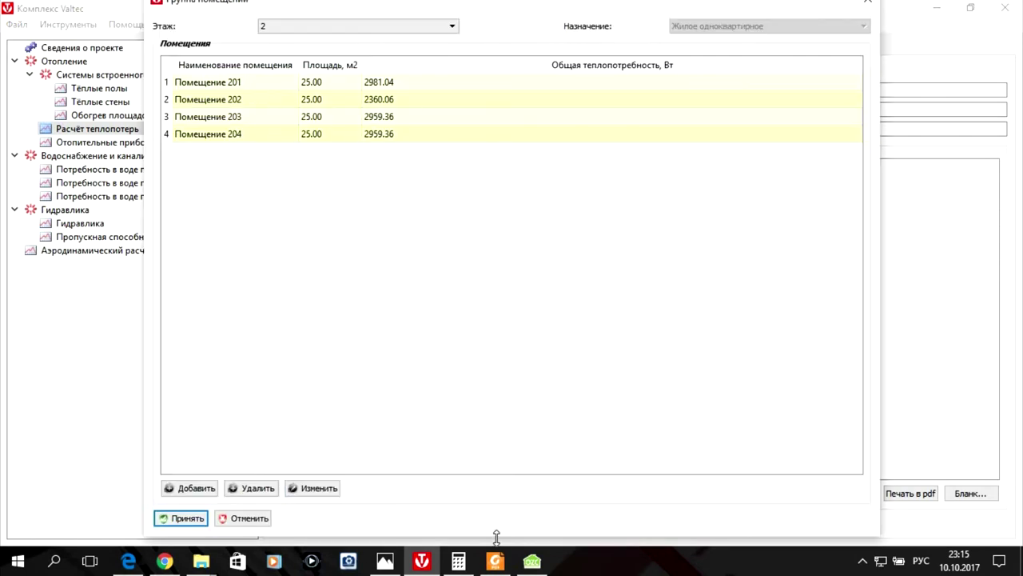
pyautogui.click(532, 561)
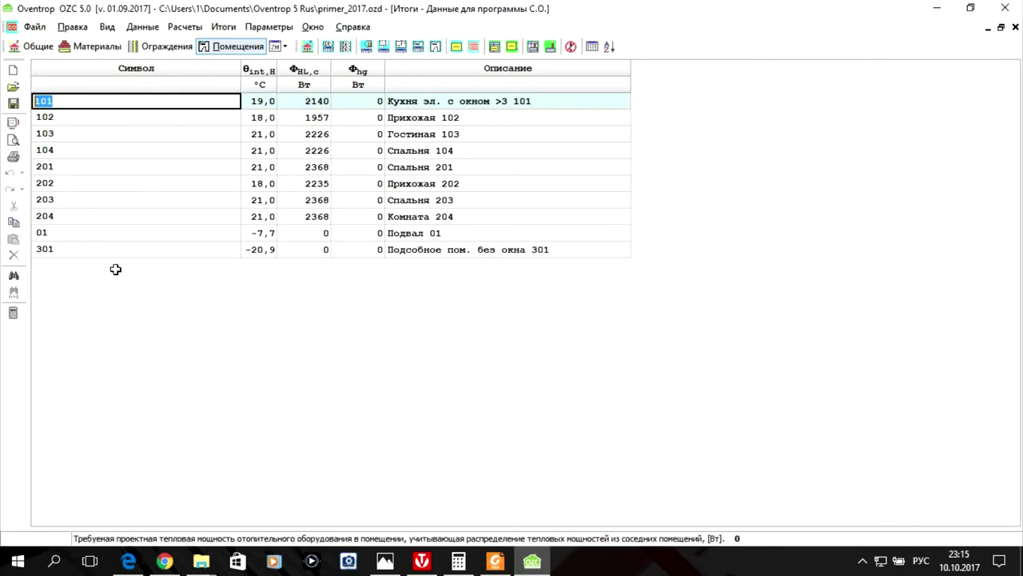
pyautogui.moveTo(68, 179); pyautogui.dragTo(338, 186)
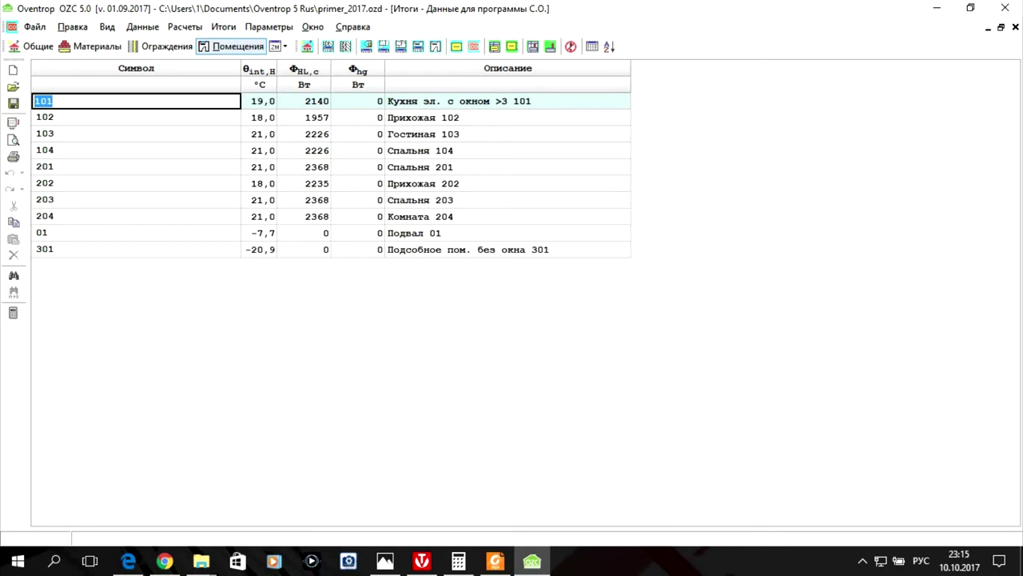
pyautogui.click(422, 562)
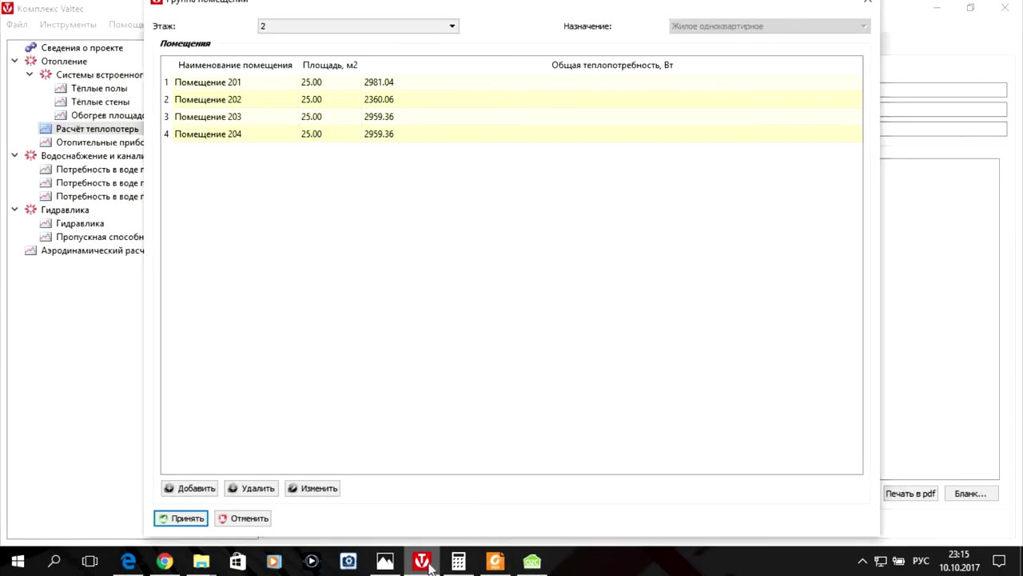
# - Set "Жилое или кухня" to "Нет" for Помещение 201 and accept the room
pyautogui.click(388, 83)
pyautogui.click(324, 487)
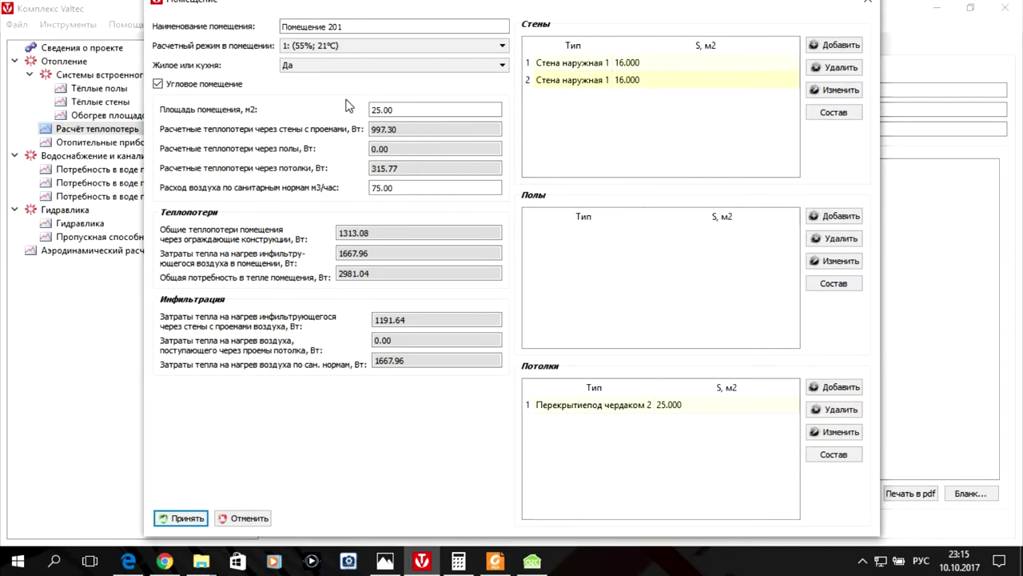
pyautogui.click(316, 67)
pyautogui.click(312, 88)
pyautogui.click(165, 519)
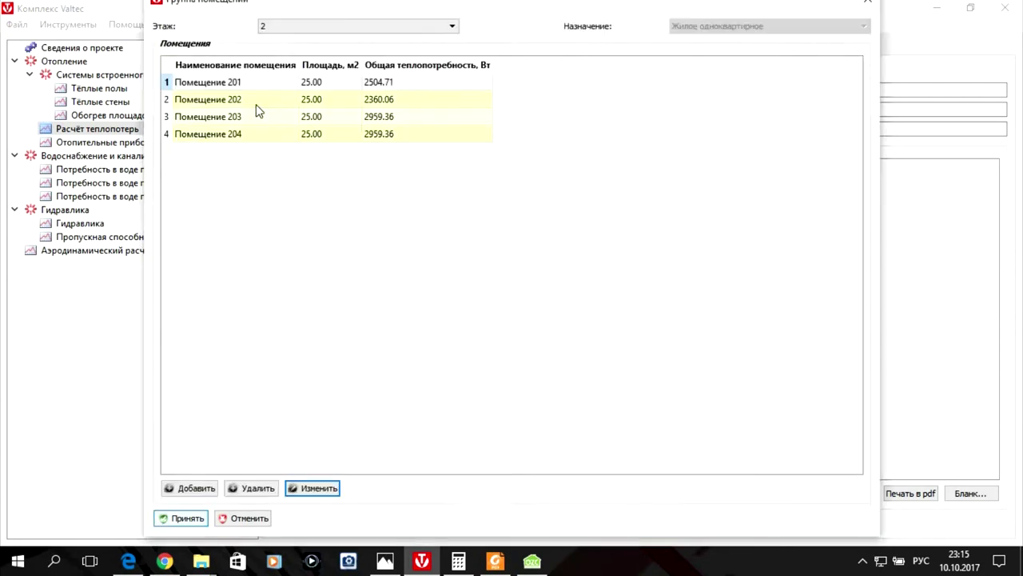
# - Set "Жилое или кухня" to "Нет" for Помещение 203 and accept the room
pyautogui.click(378, 120)
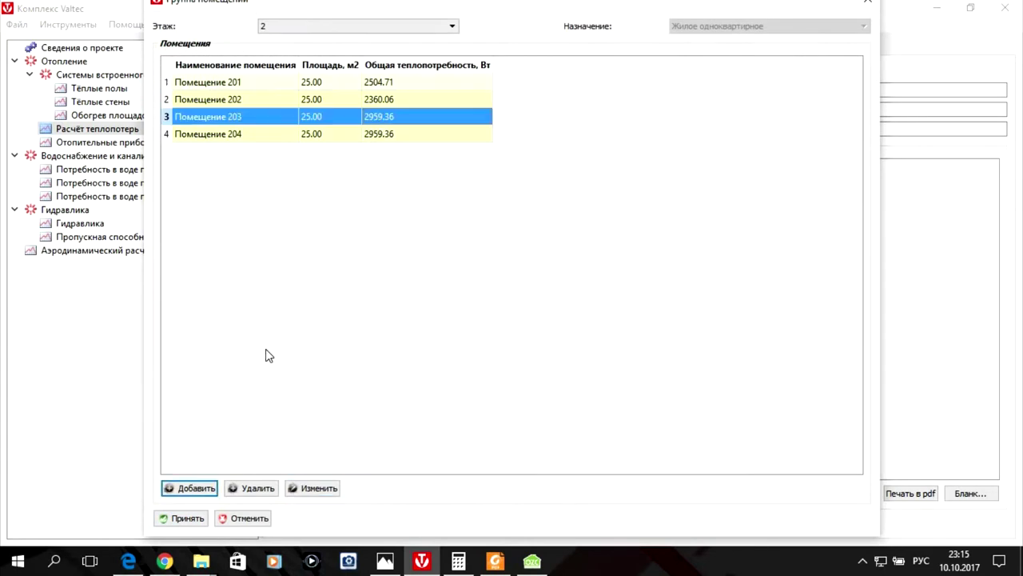
pyautogui.click(304, 491)
pyautogui.click(318, 68)
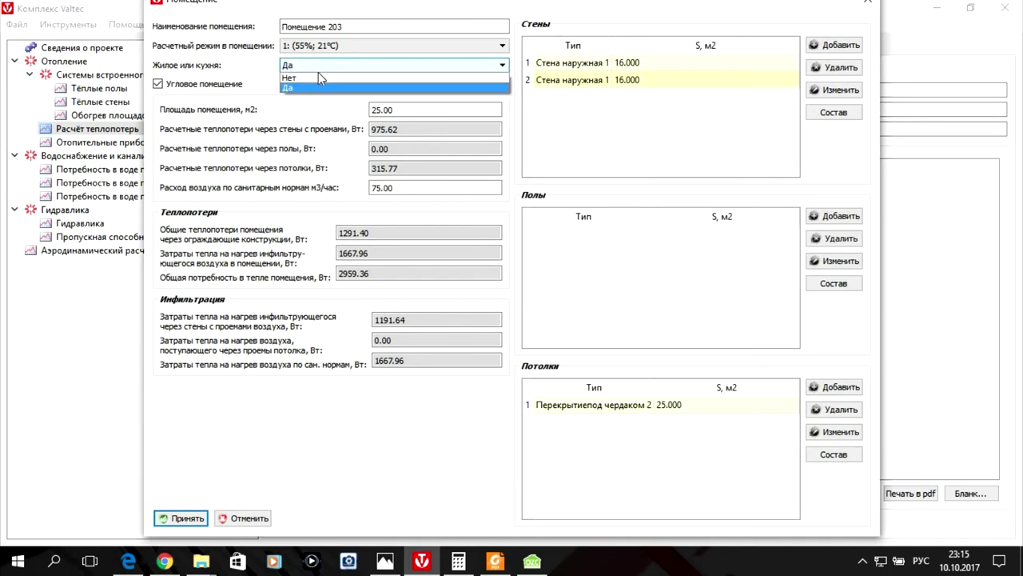
pyautogui.click(318, 87)
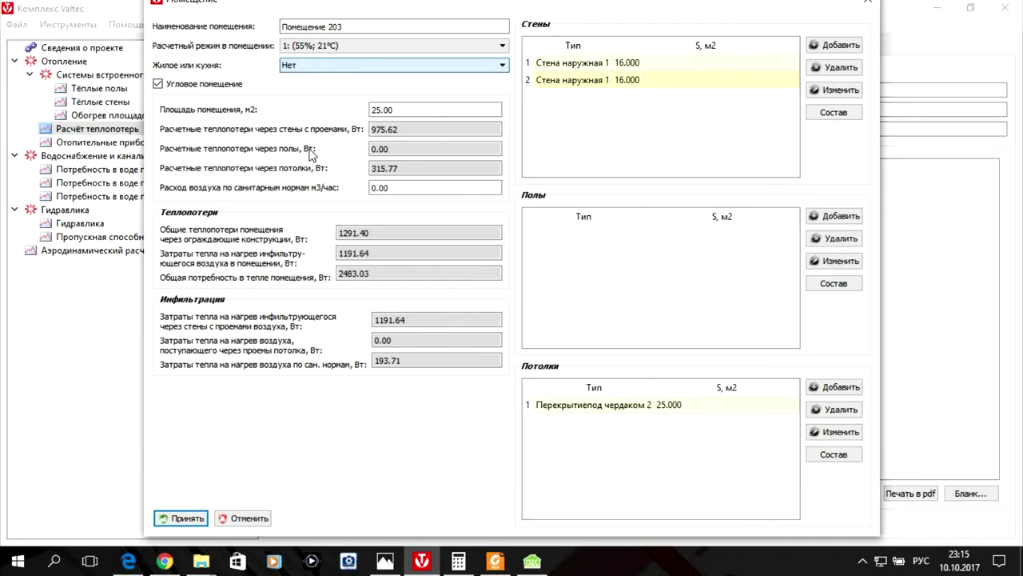
pyautogui.click(173, 519)
# - Set "Жилое или кухня" to "Нет" for Помещение 204, and accept the room and the second-floor group
pyautogui.click(407, 135)
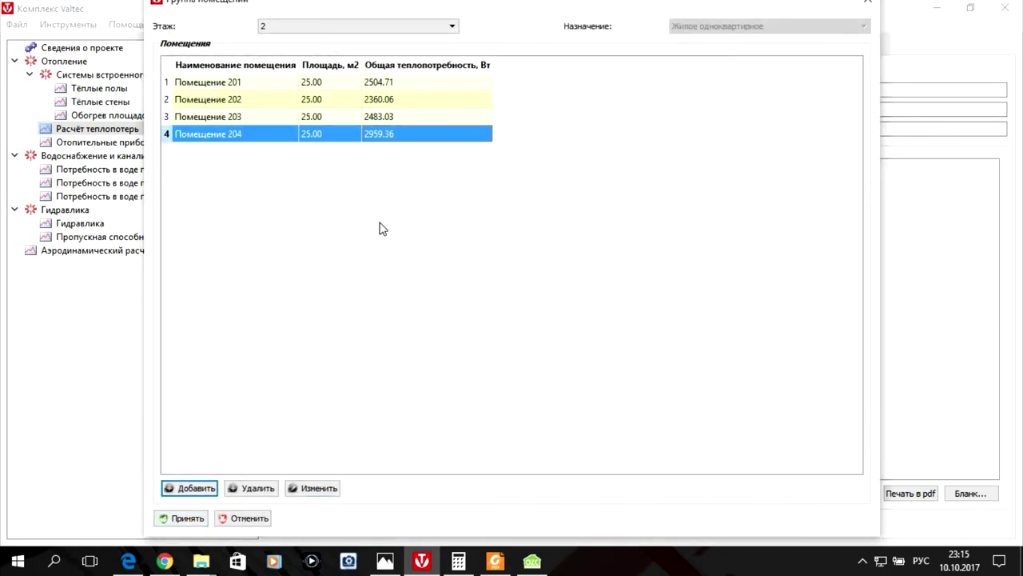
pyautogui.click(312, 488)
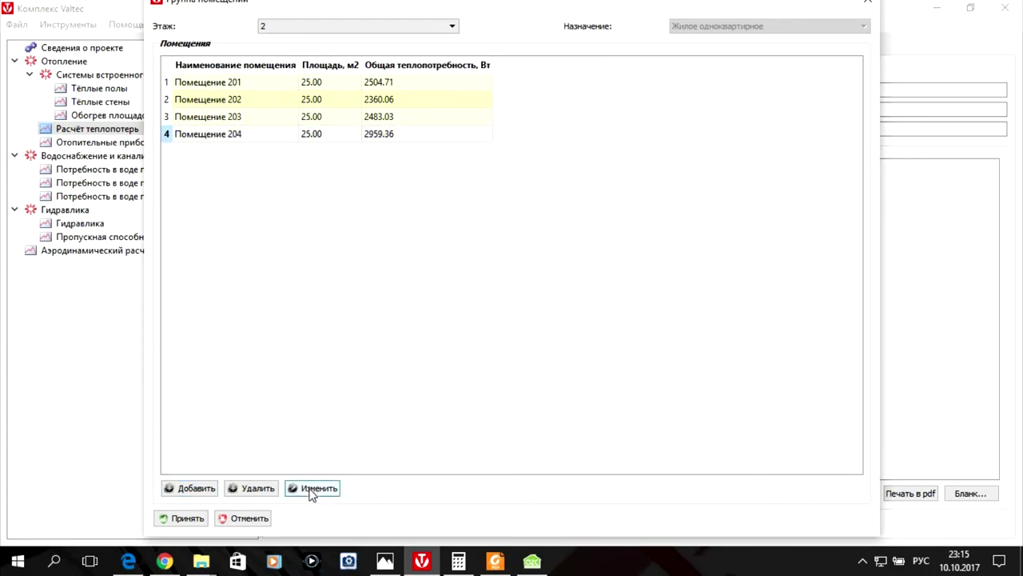
pyautogui.click(286, 67)
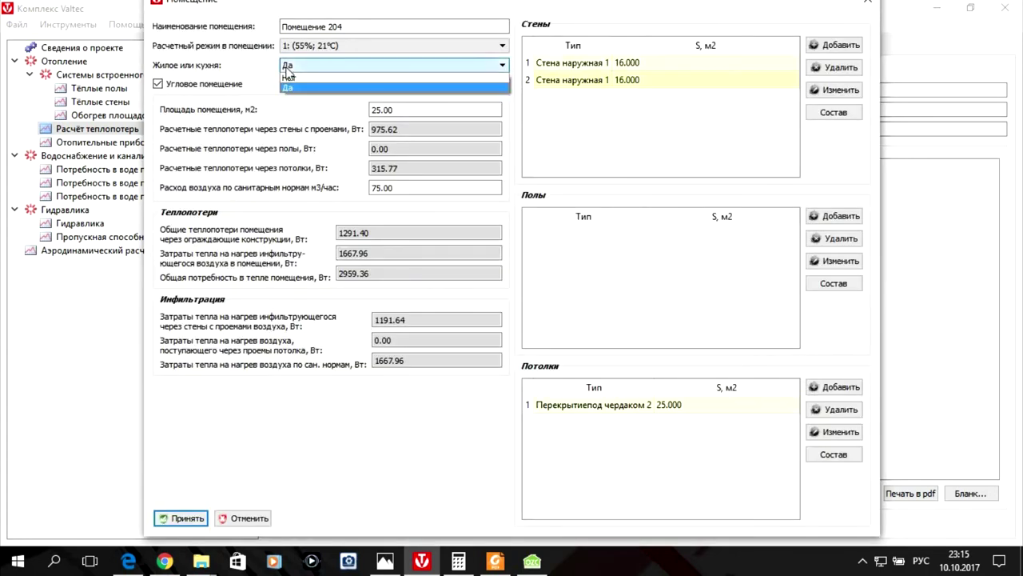
pyautogui.click(288, 77)
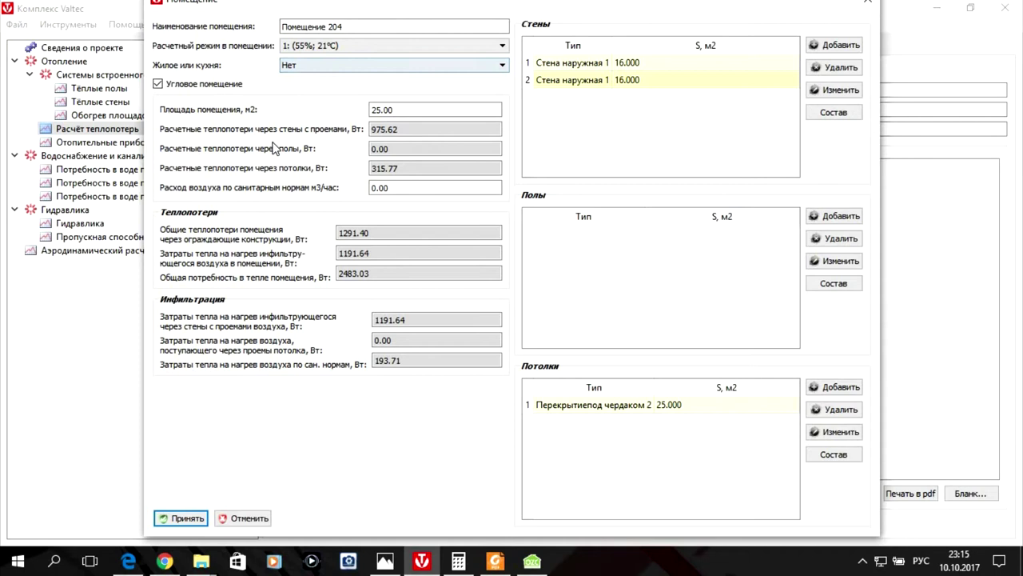
pyautogui.click(171, 518)
pyautogui.click(168, 518)
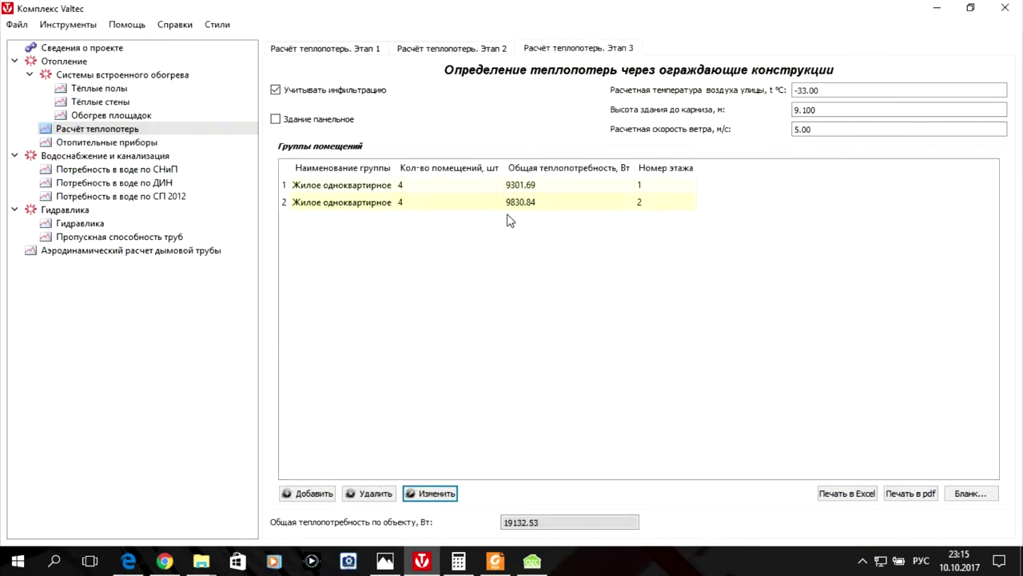
# - Reopen the second-floor group, compare its recalculated heat losses with Oventrop OZC, and close the group in Valtec
pyautogui.click(415, 210)
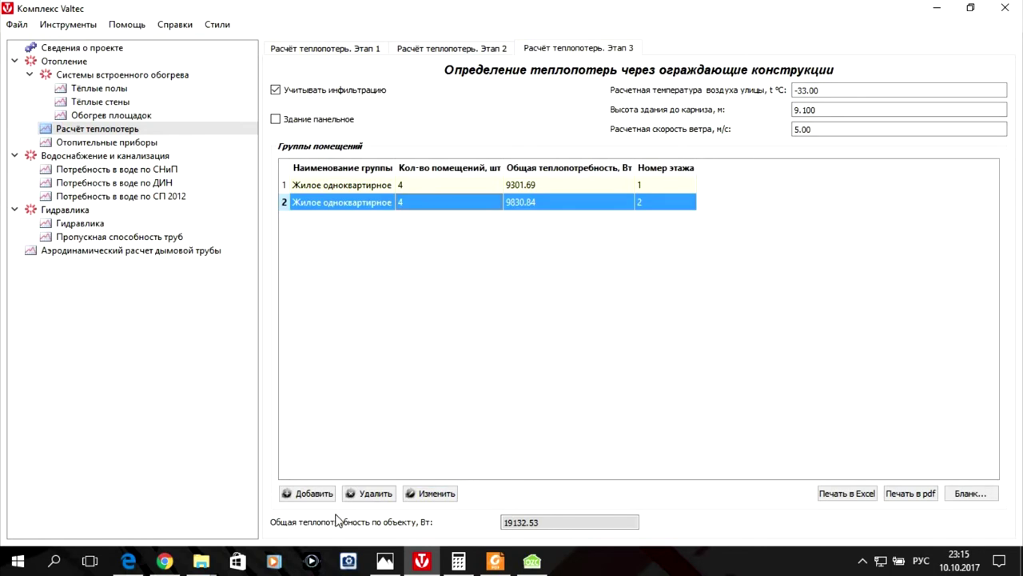
pyautogui.click(450, 496)
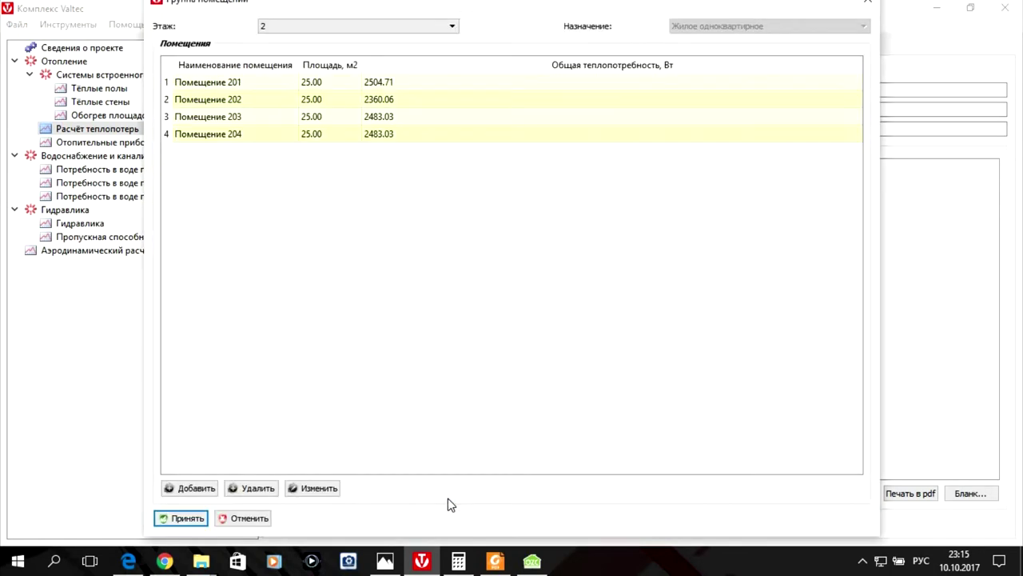
pyautogui.click(531, 566)
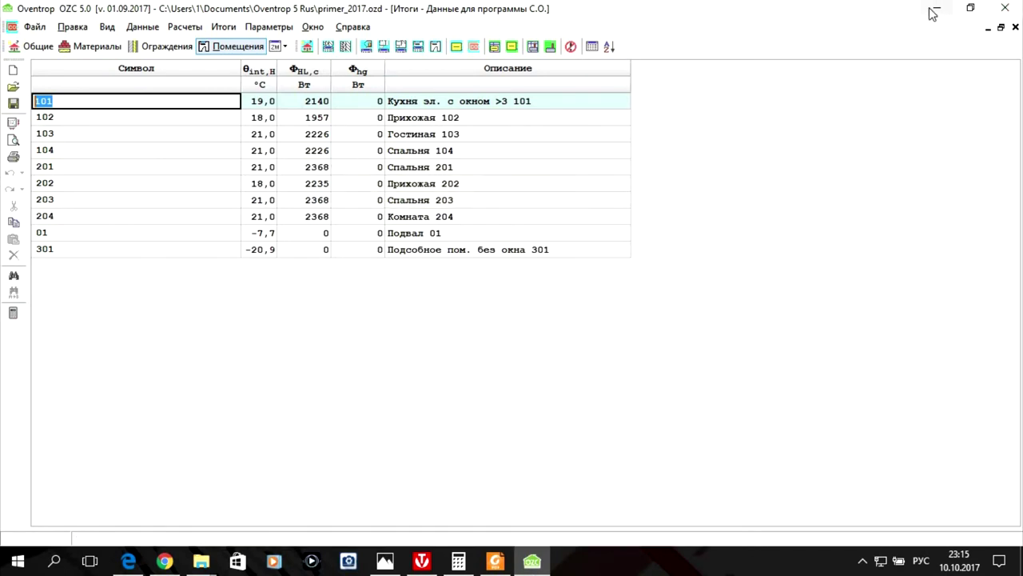
pyautogui.click(421, 563)
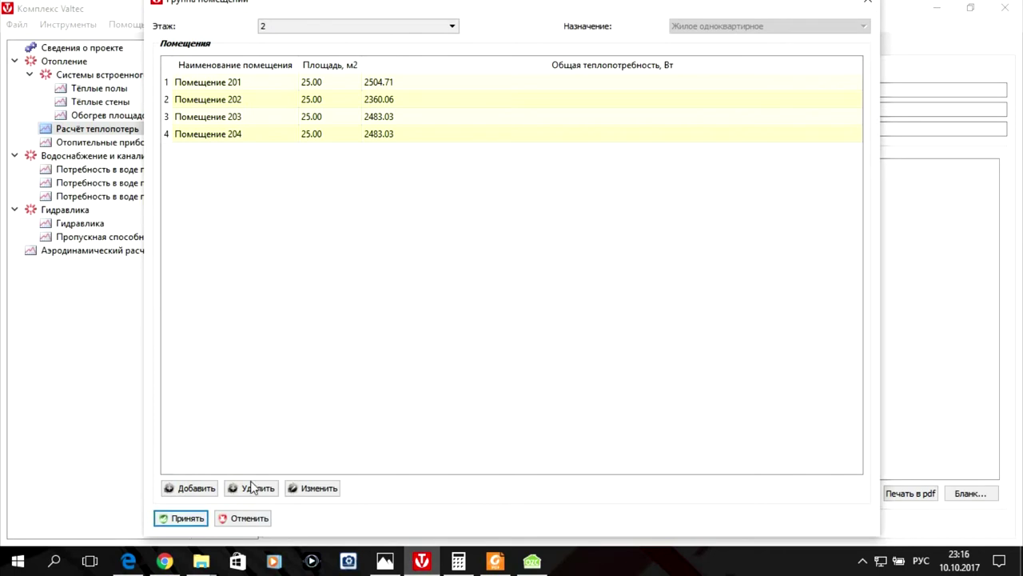
pyautogui.click(183, 520)
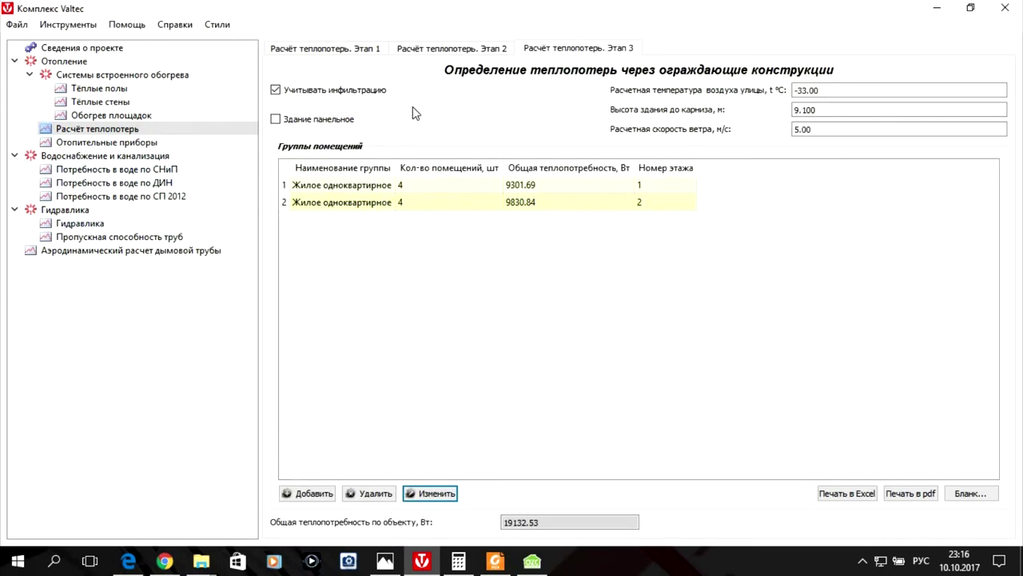
# - Review the layers of "Стена внутреняя 2" in heat-loss stage 2 and view the "Материалы" database without changing it
pyautogui.click(426, 50)
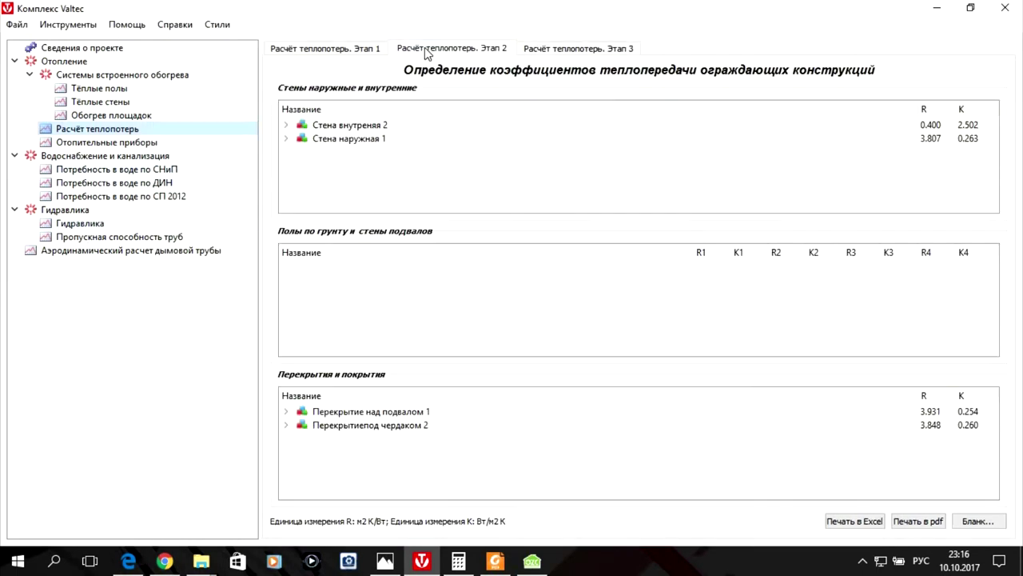
pyautogui.click(286, 127)
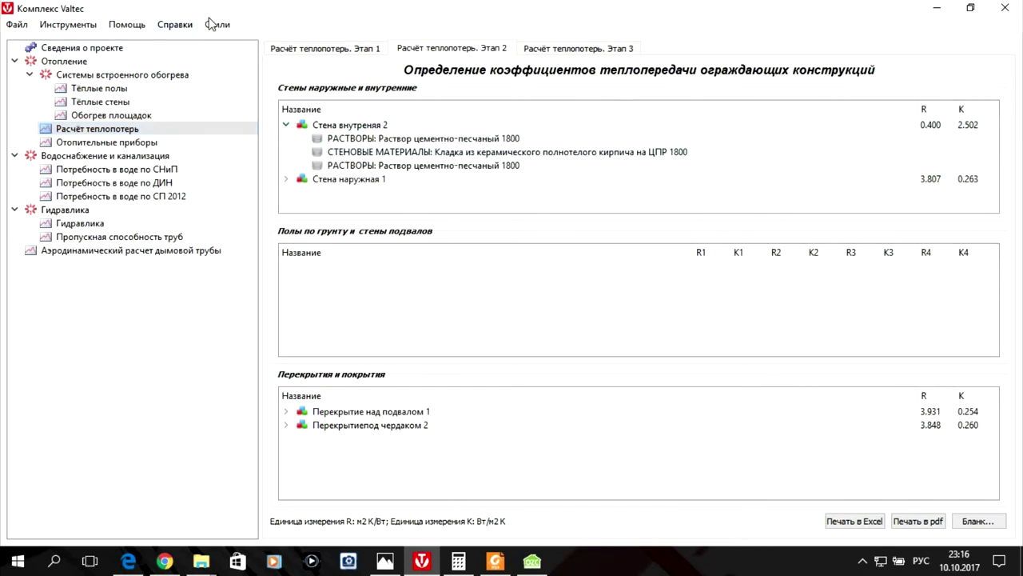
pyautogui.click(172, 26)
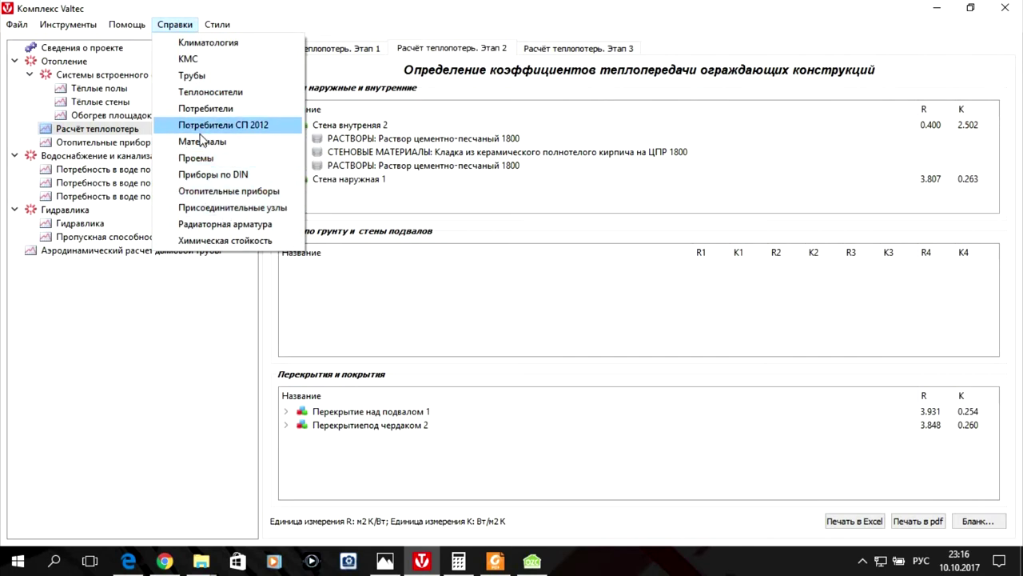
pyautogui.press('Escape')
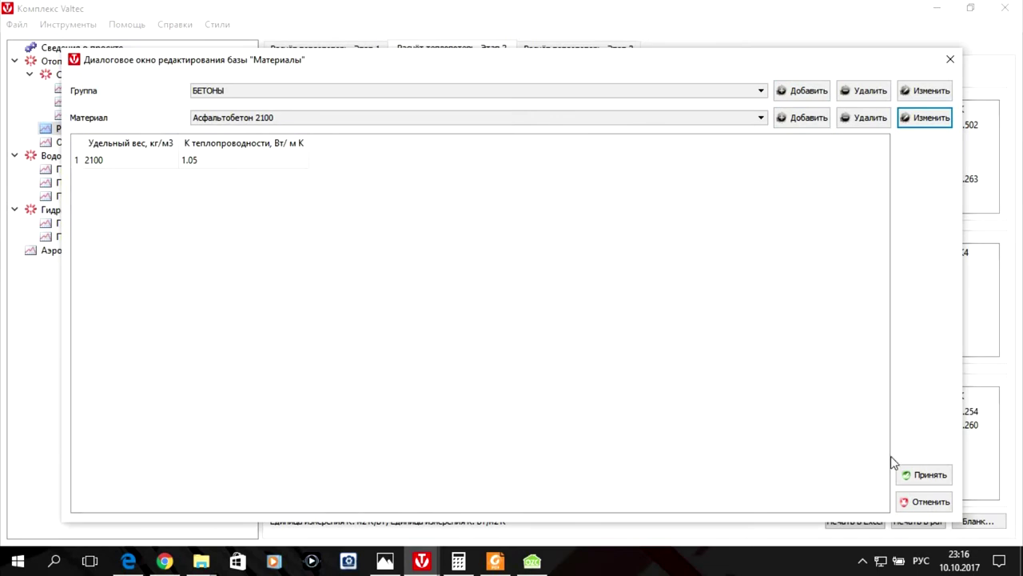
pyautogui.click(916, 504)
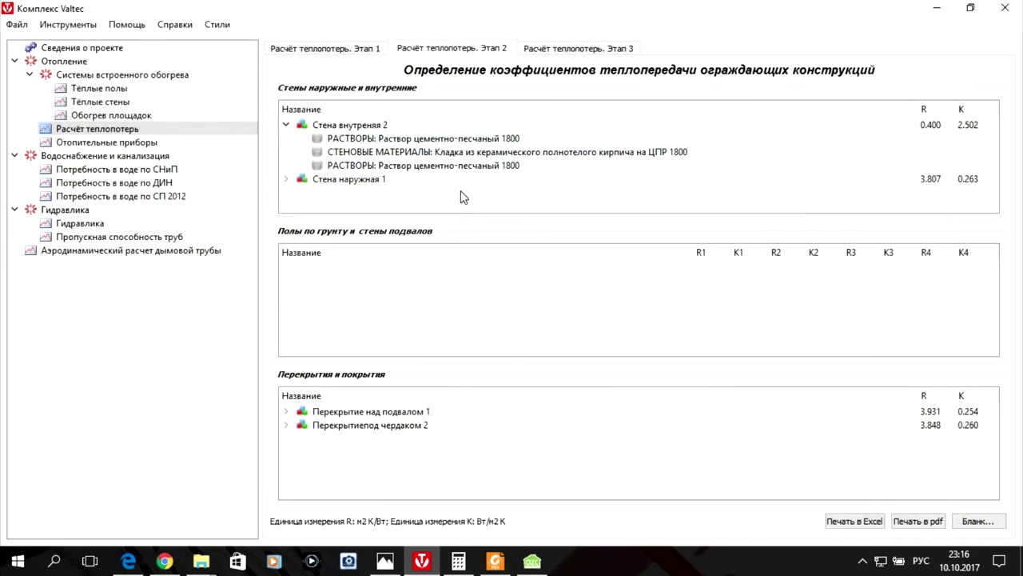
# - Inspect the "Перекрытие над подвалом 1" construction and view the required thermal resistances in heat-loss stage 1
pyautogui.click(285, 412)
pyautogui.click(286, 412)
pyautogui.click(302, 53)
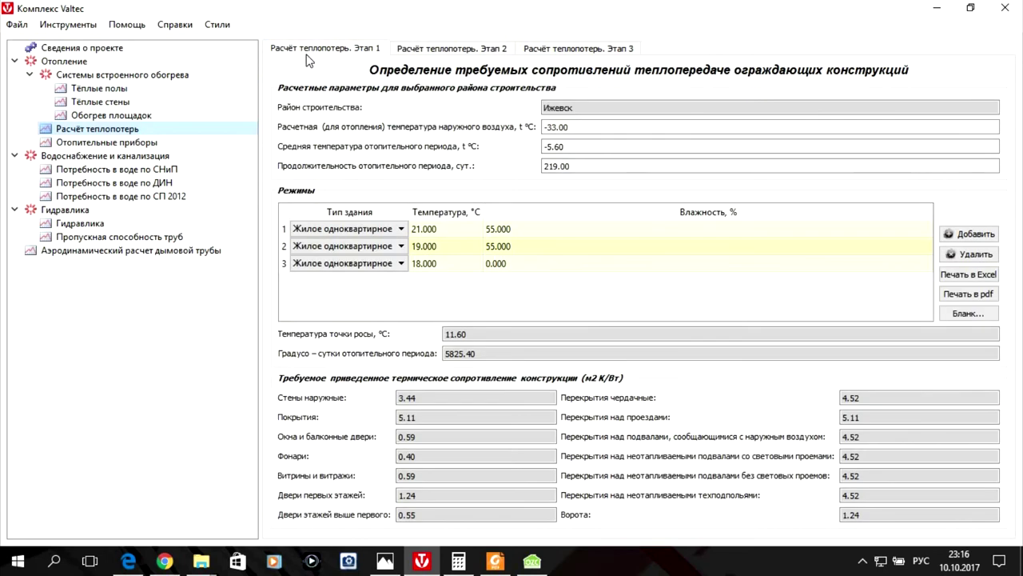
# - Look through the three heat-loss calculation stages and expand the layers of "Стена внутреняя 2" in stage 2
pyautogui.click(424, 50)
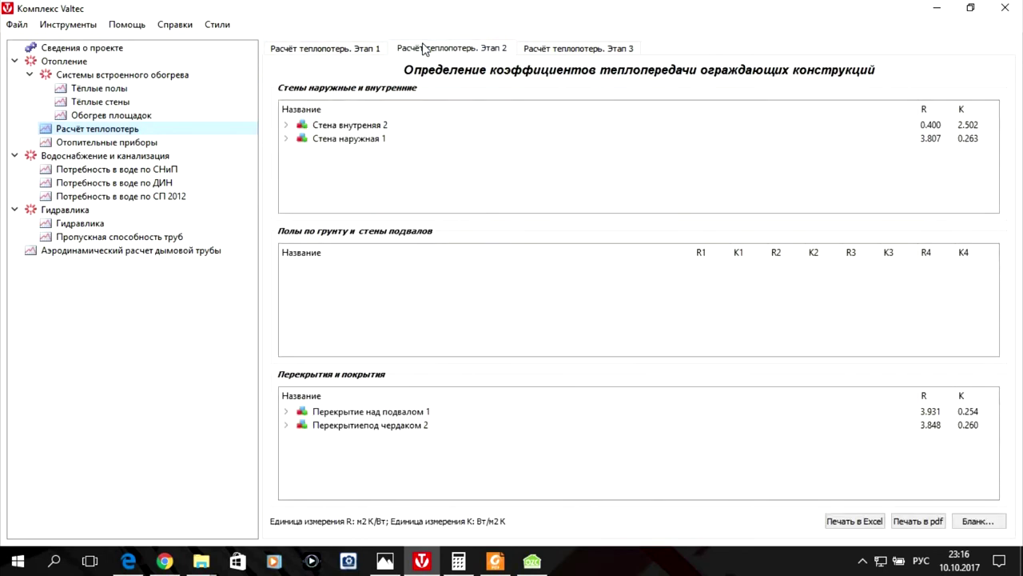
pyautogui.click(550, 49)
pyautogui.click(474, 51)
pyautogui.click(297, 51)
pyautogui.click(423, 51)
pyautogui.click(307, 126)
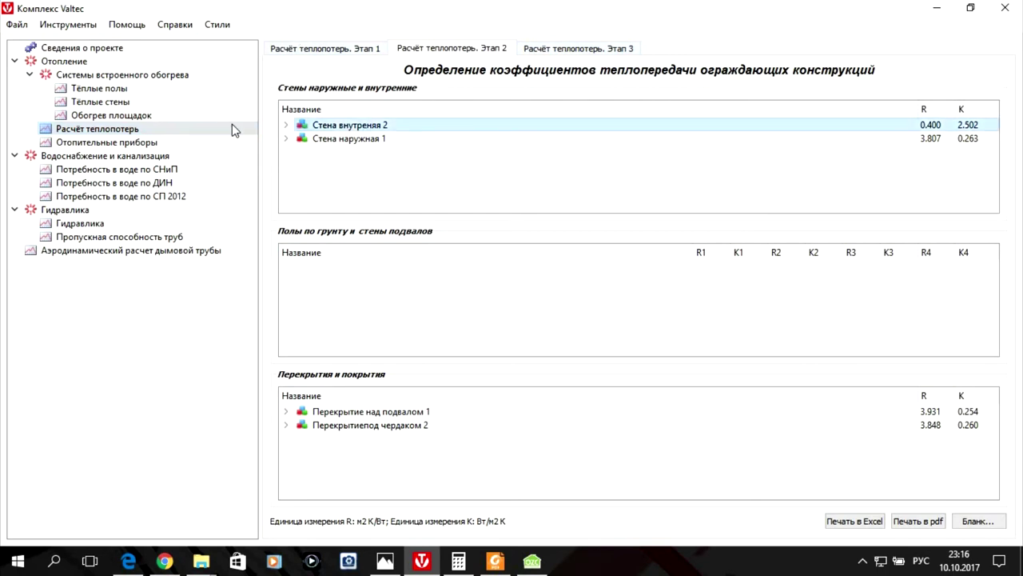
pyautogui.click(288, 127)
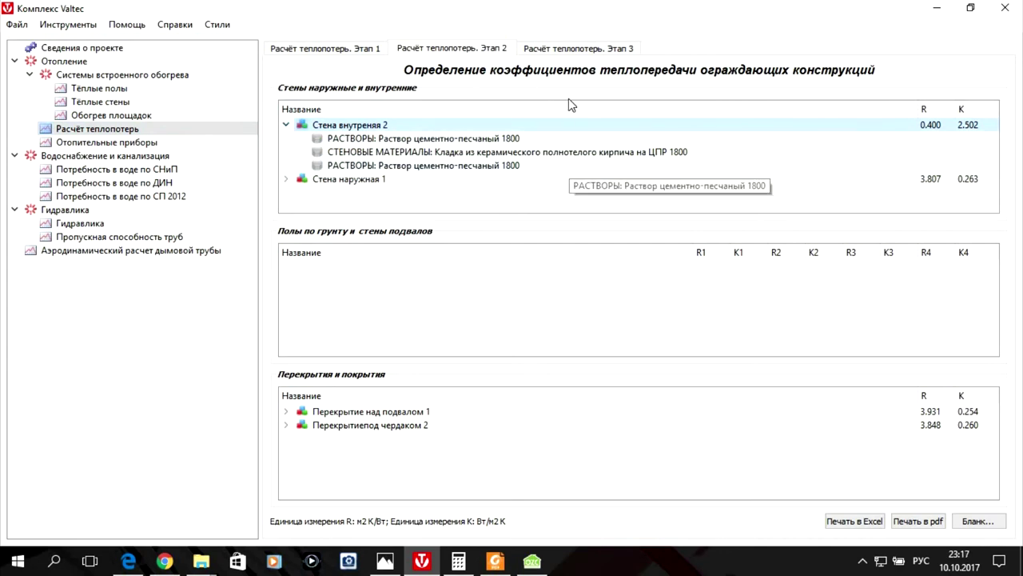
# - Review the heat losses and infiltration of Помещение 101 in the first-floor group of stage 3, and close the room and group
pyautogui.click(561, 50)
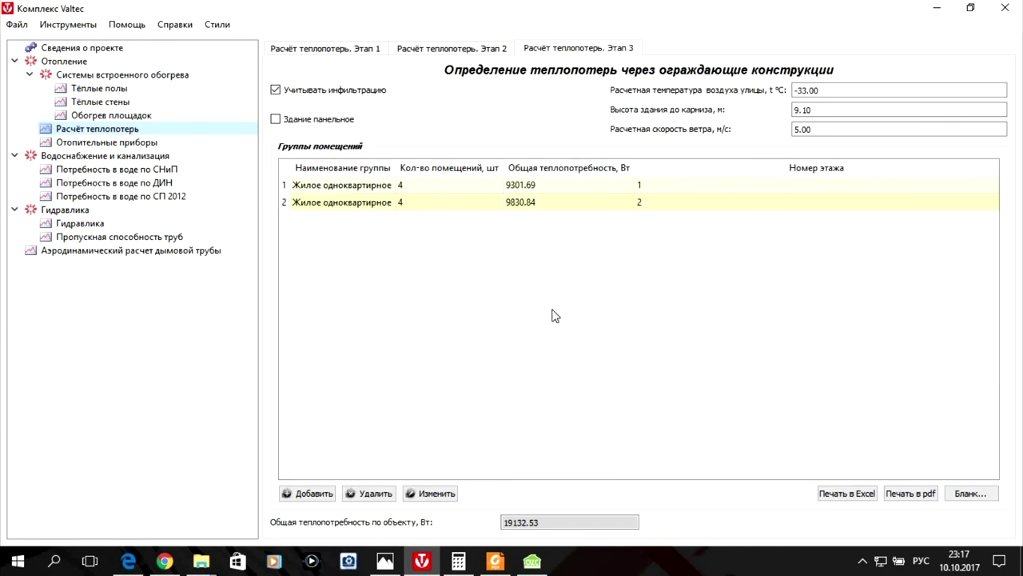
pyautogui.click(521, 184)
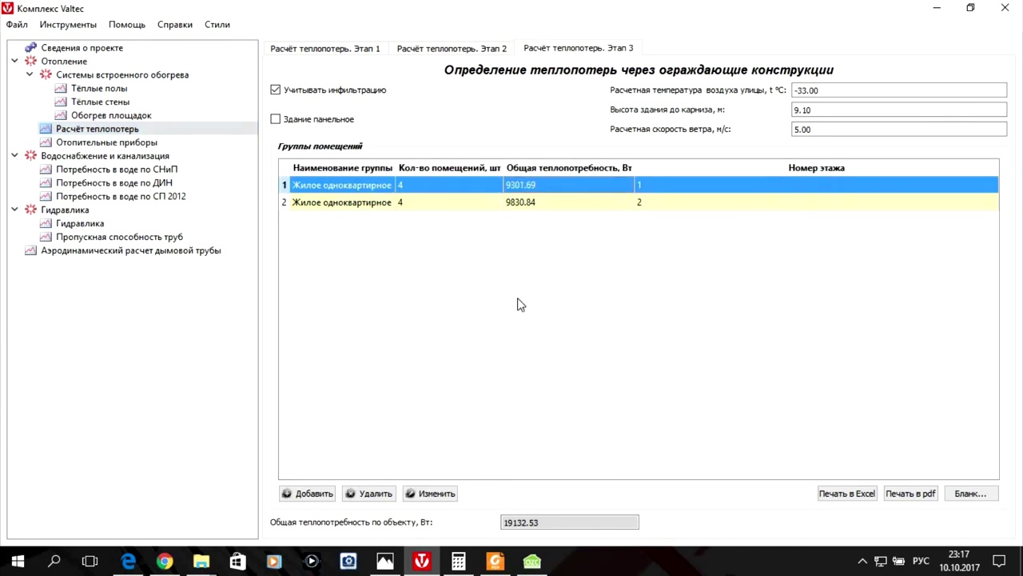
pyautogui.click(422, 497)
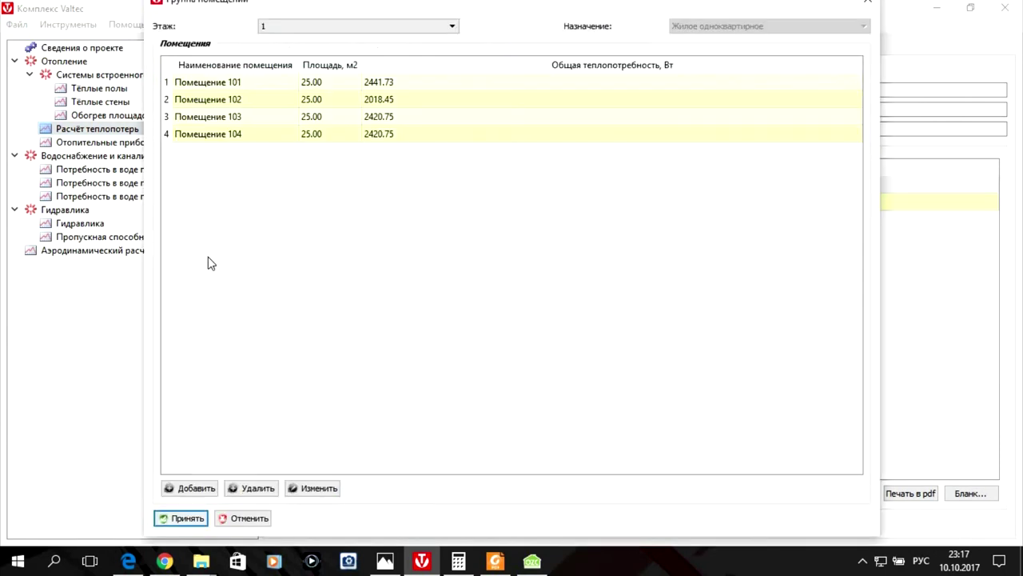
pyautogui.click(270, 84)
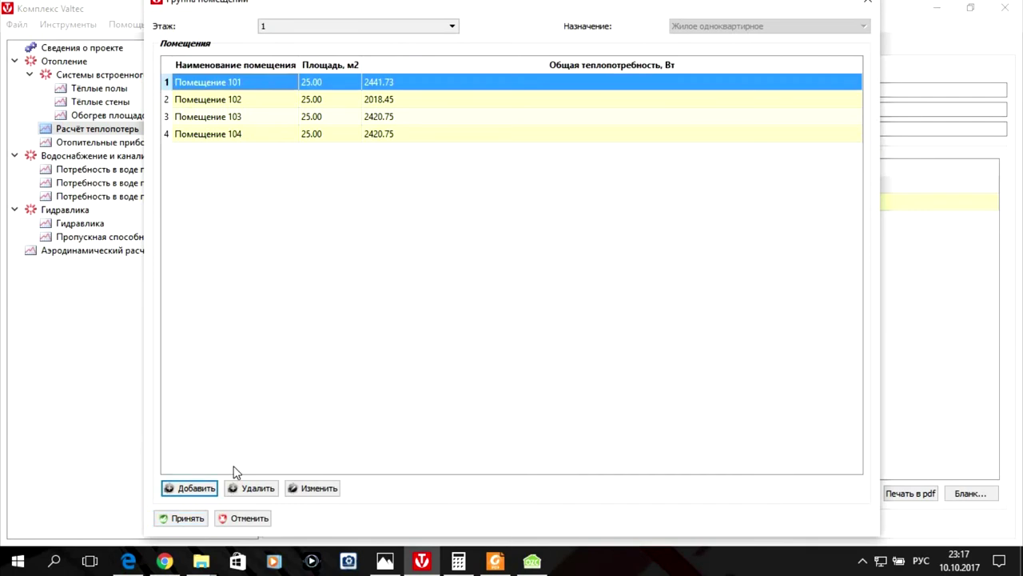
pyautogui.click(318, 488)
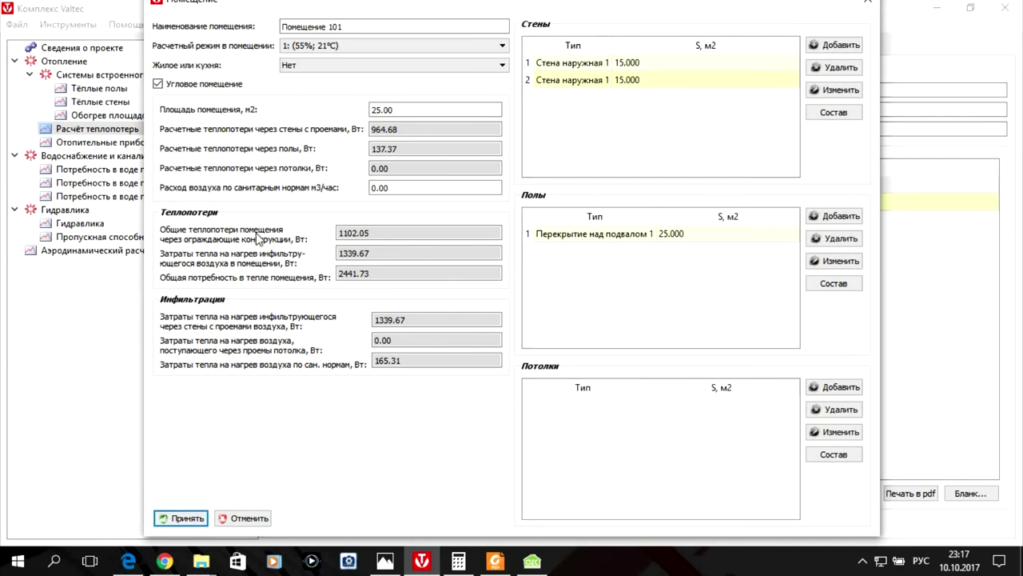
pyautogui.click(244, 518)
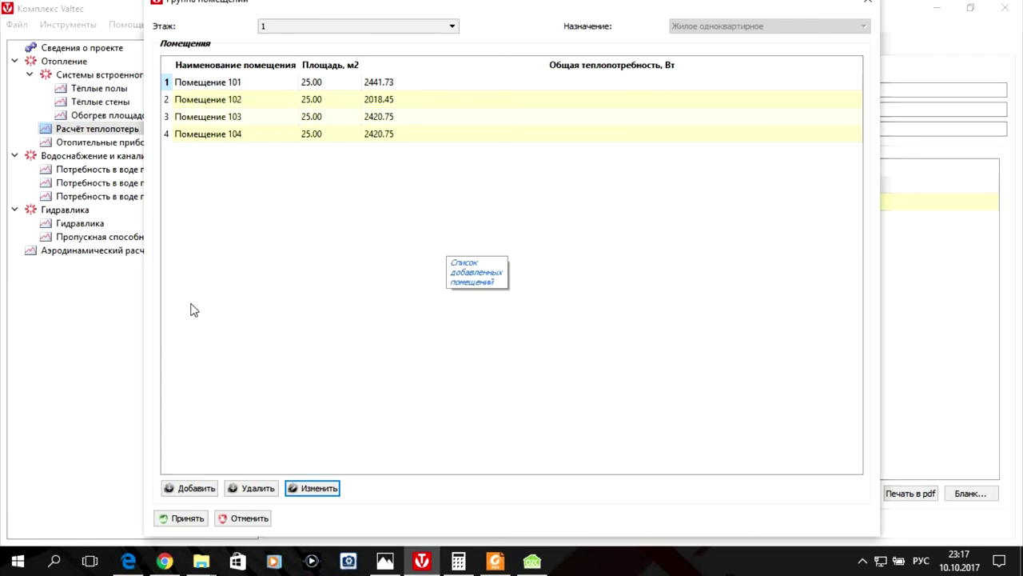
pyautogui.click(195, 518)
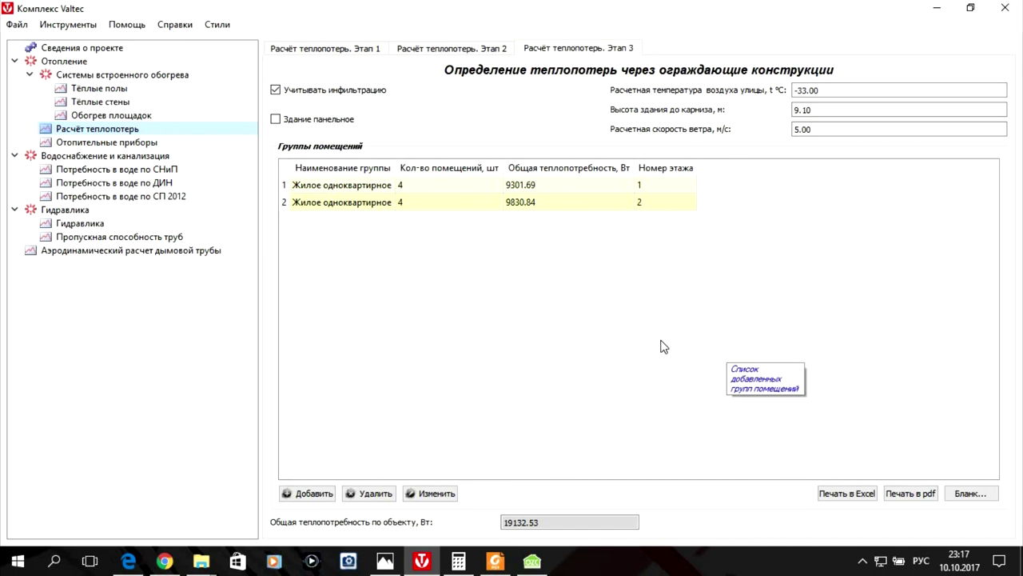
# - Switch to Oventrop OZC
pyautogui.click(531, 561)
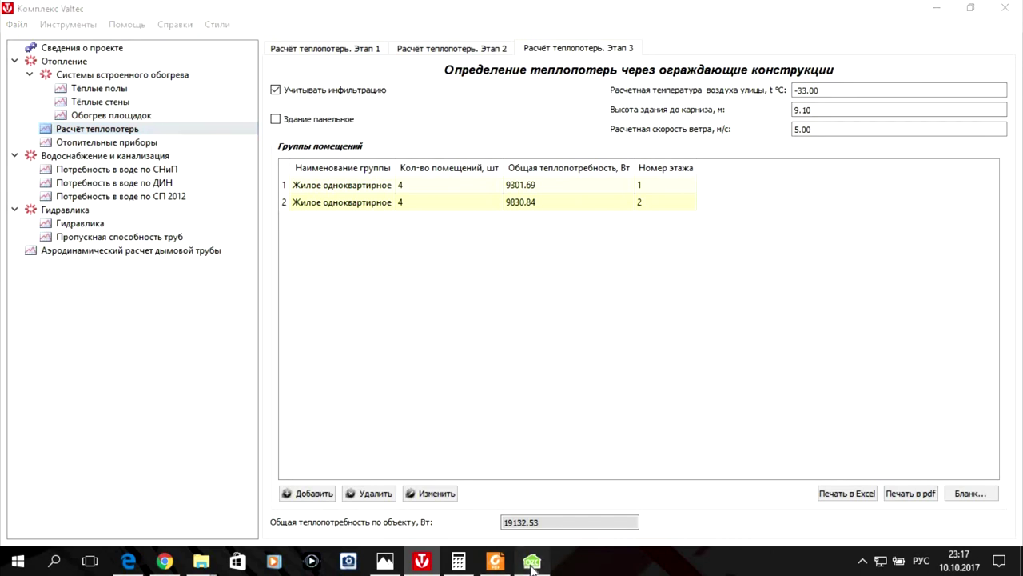